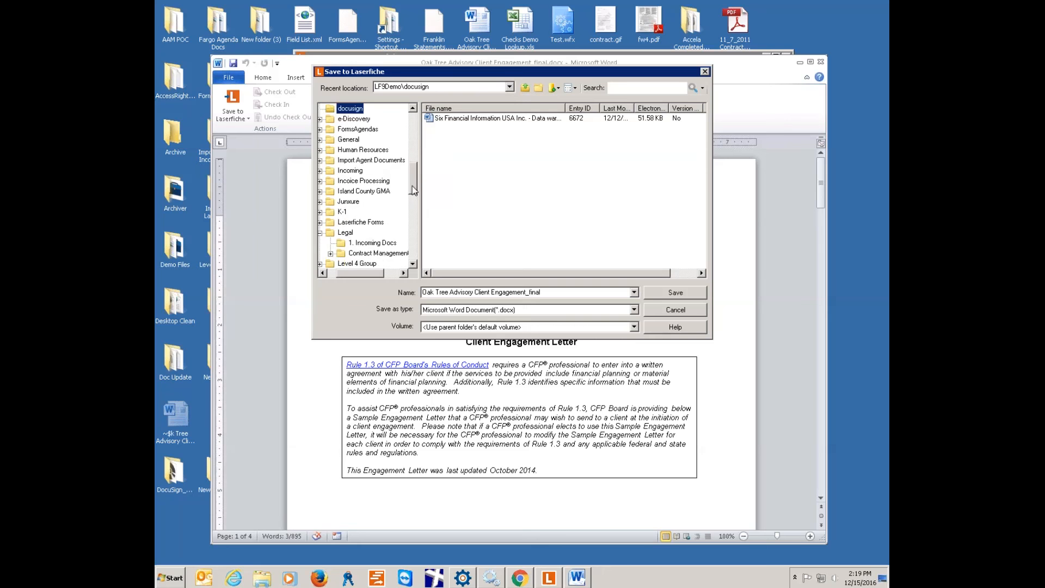
# - Save the engagement letter to the Legal\1. Incoming Docs folder in LF9Demo, keeping its file name
pyautogui.click(366, 201)
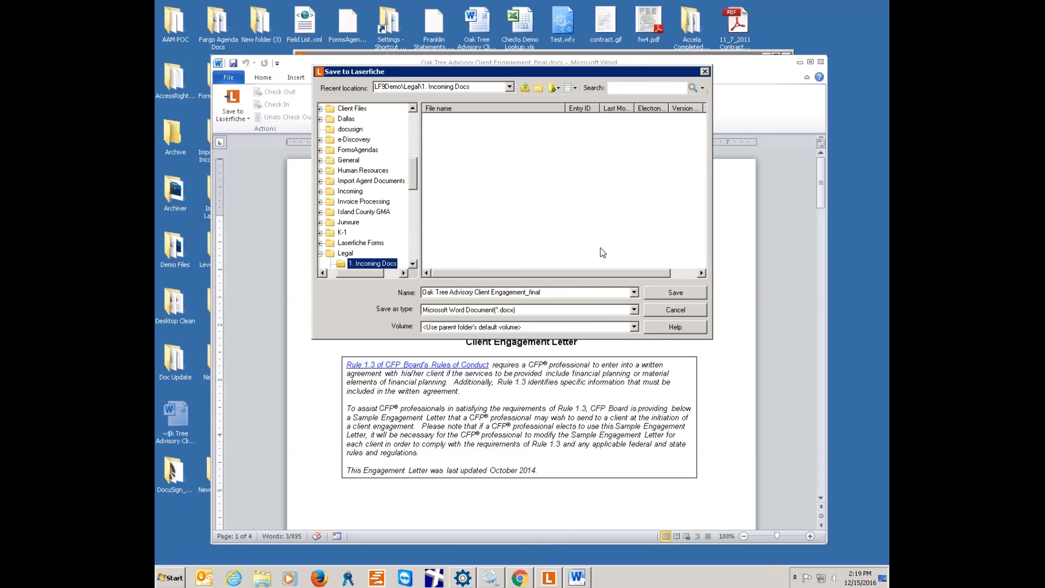
pyautogui.scroll(10, 381, 163)
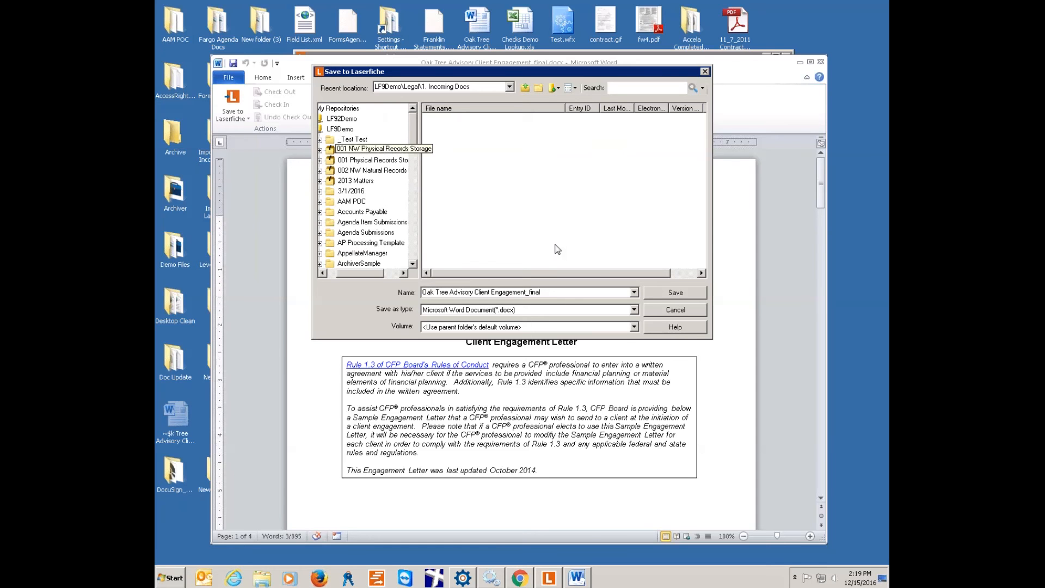
pyautogui.click(675, 293)
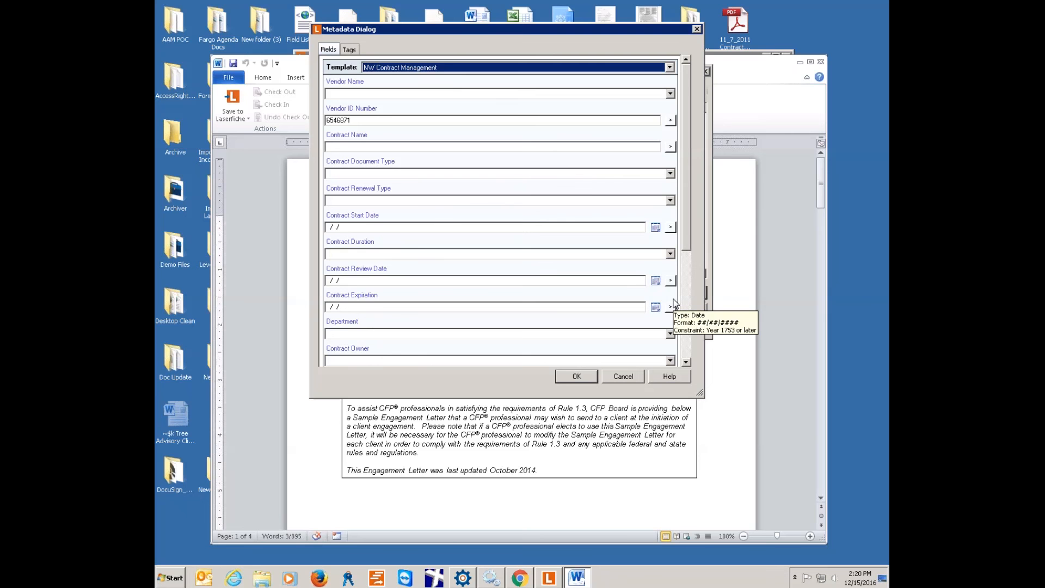
# - Set the Vendor Name in the contract metadata to Culligan
pyautogui.click(670, 94)
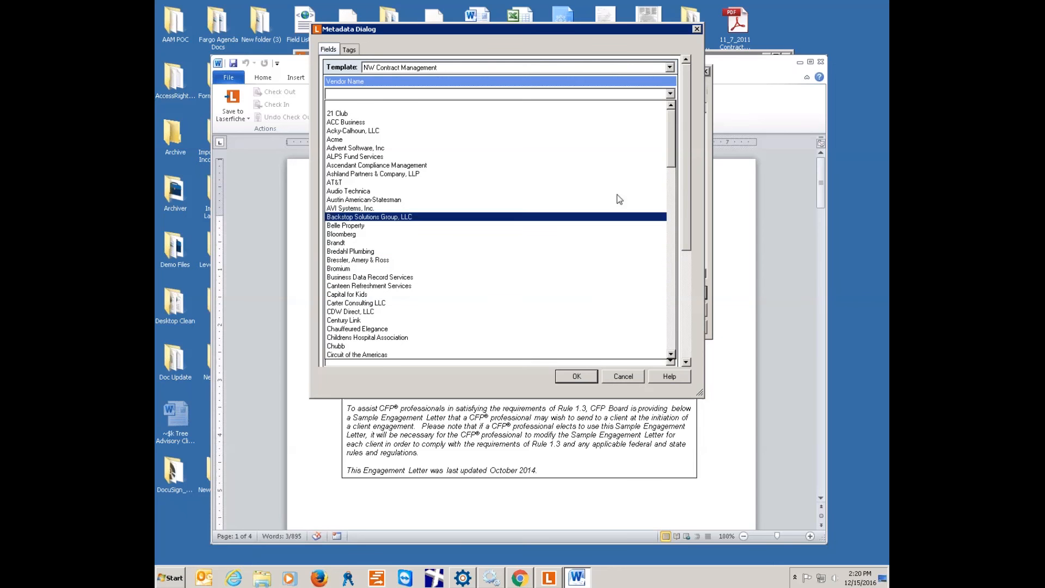
pyautogui.moveTo(671, 164); pyautogui.dragTo(671, 202)
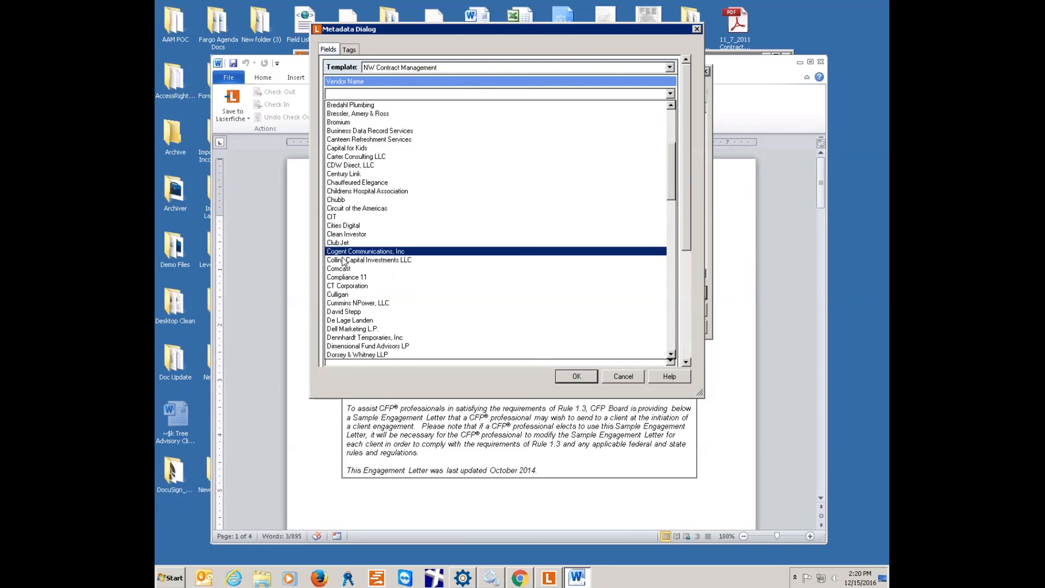
pyautogui.click(341, 295)
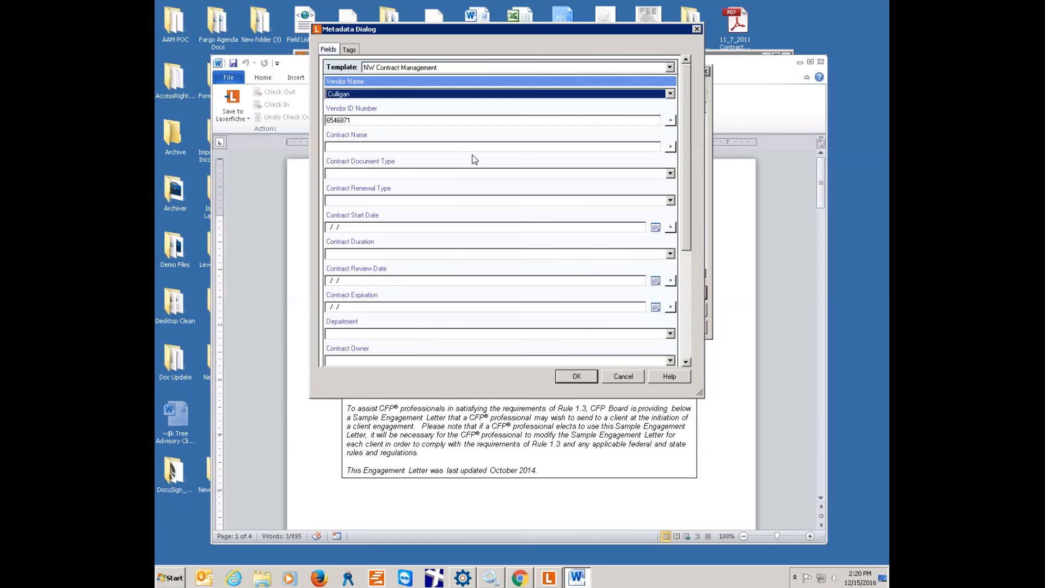
pyautogui.click(403, 122)
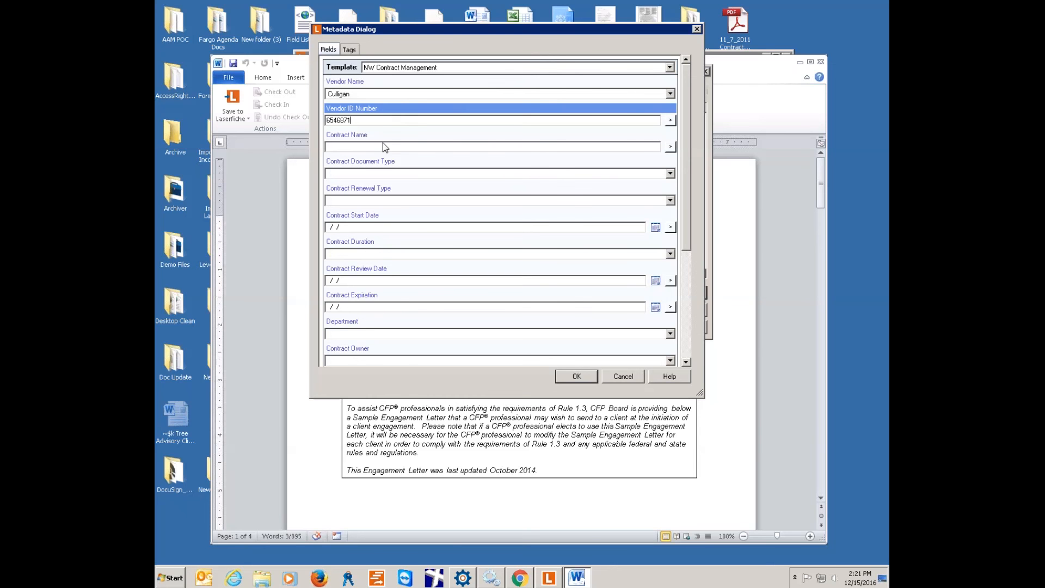
# - Enter HVAC Maintenance as the contract name and set the contract document type to Contract
pyautogui.click(400, 145)
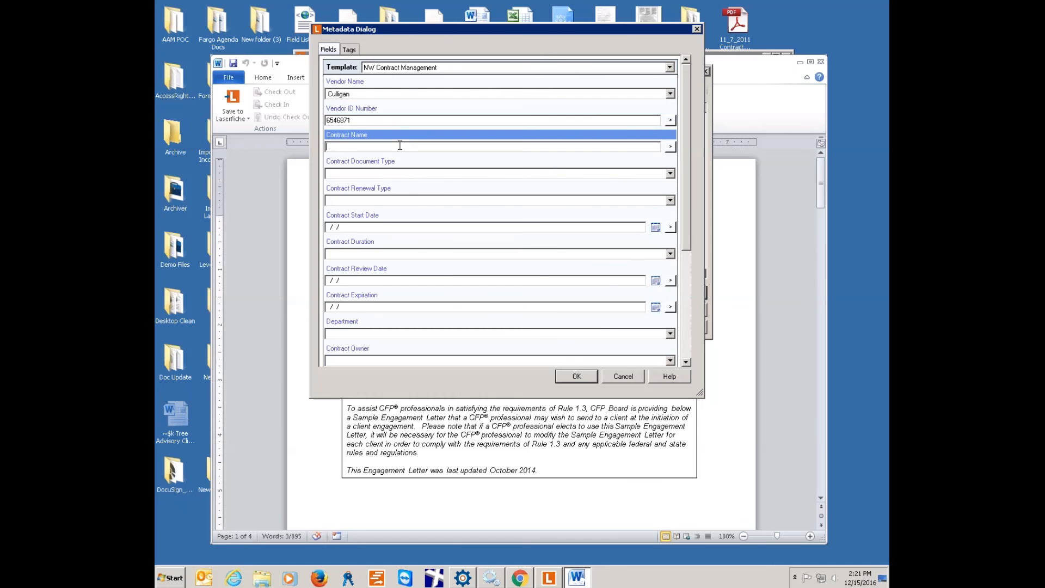
pyautogui.write('HVAC Maint')
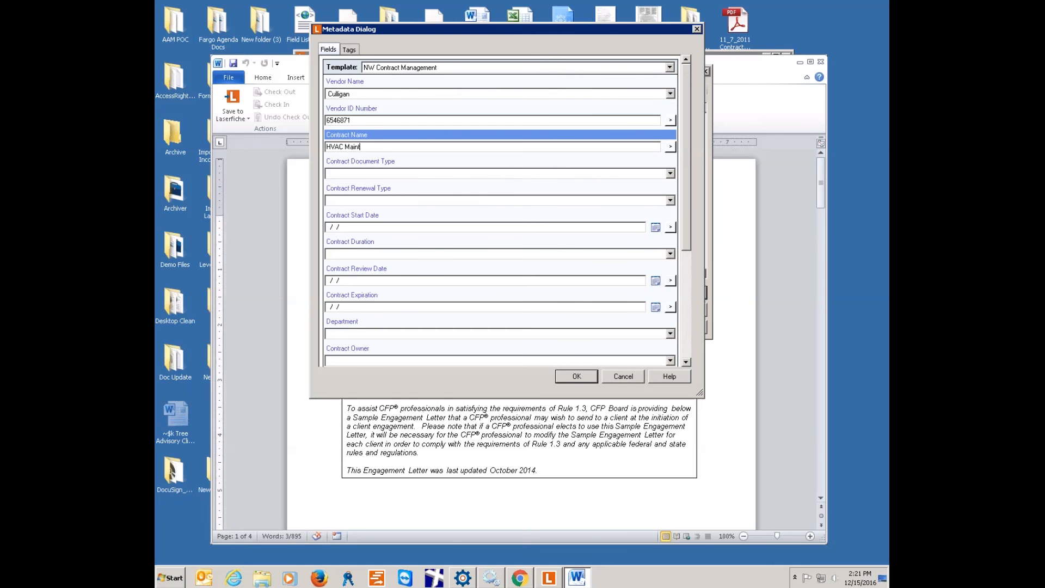
pyautogui.write('enance')
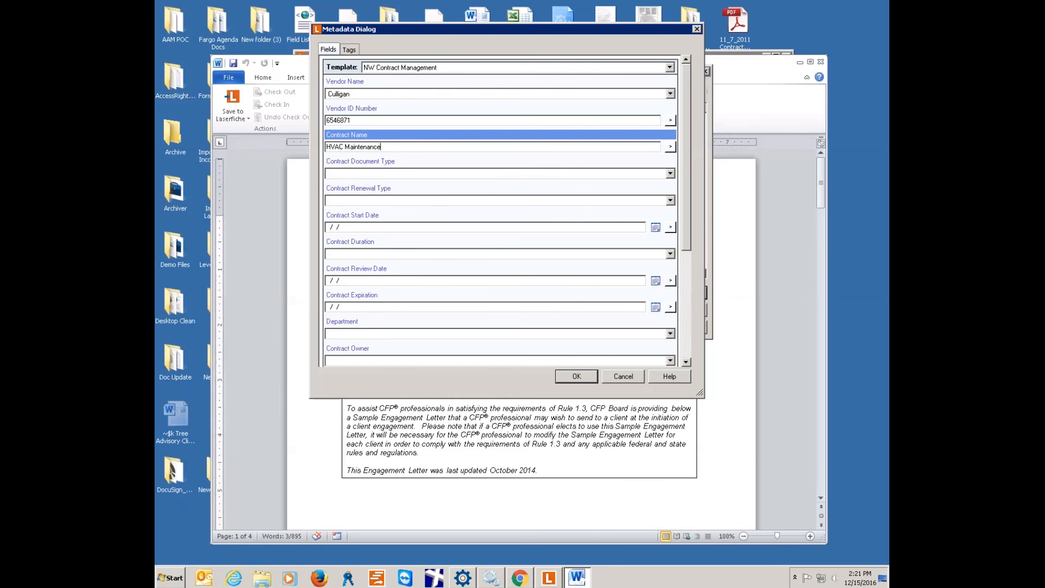
pyautogui.click(383, 174)
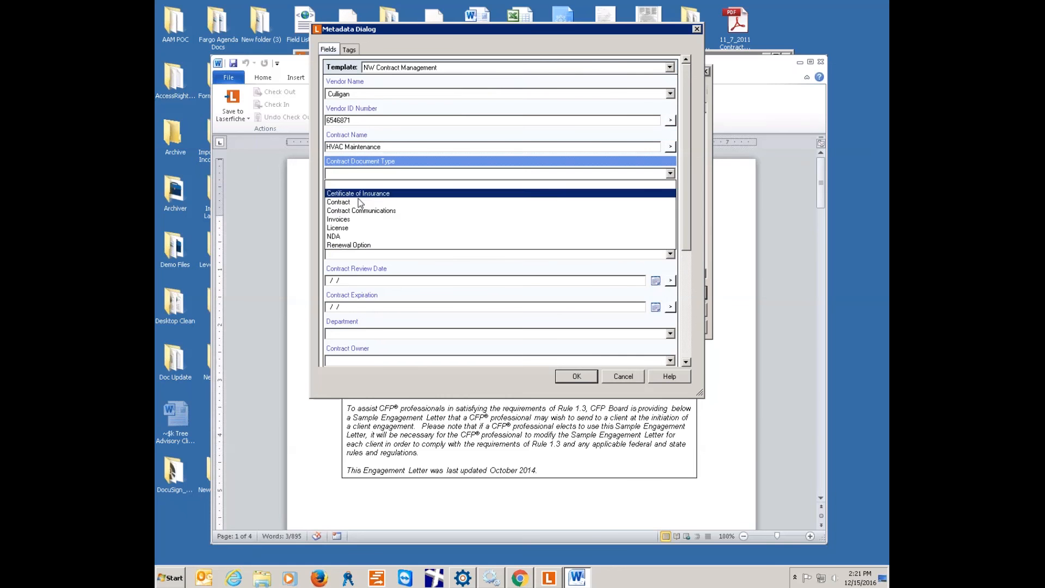
pyautogui.click(341, 203)
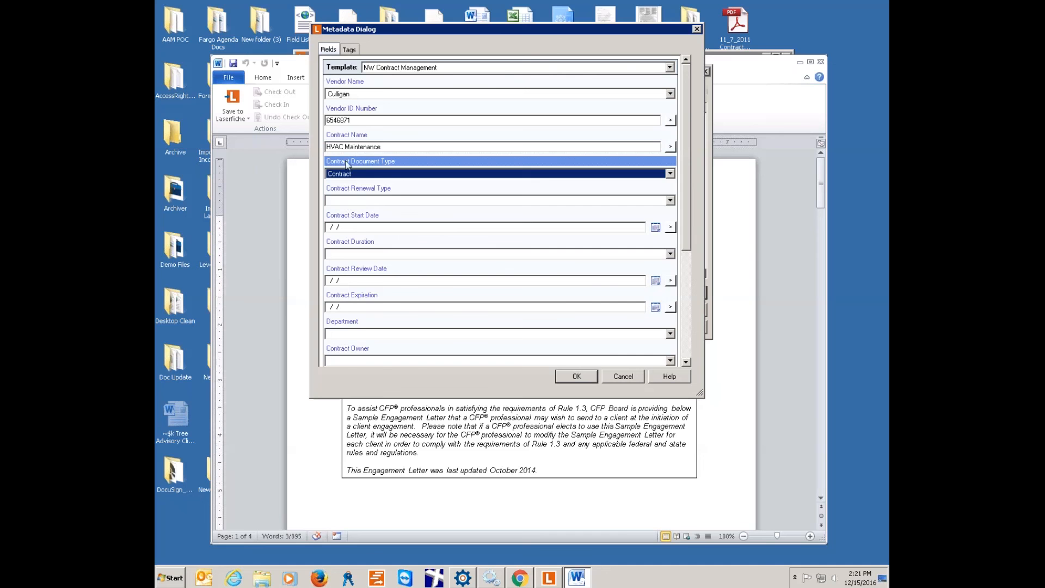
pyautogui.moveTo(396, 150); pyautogui.dragTo(301, 146)
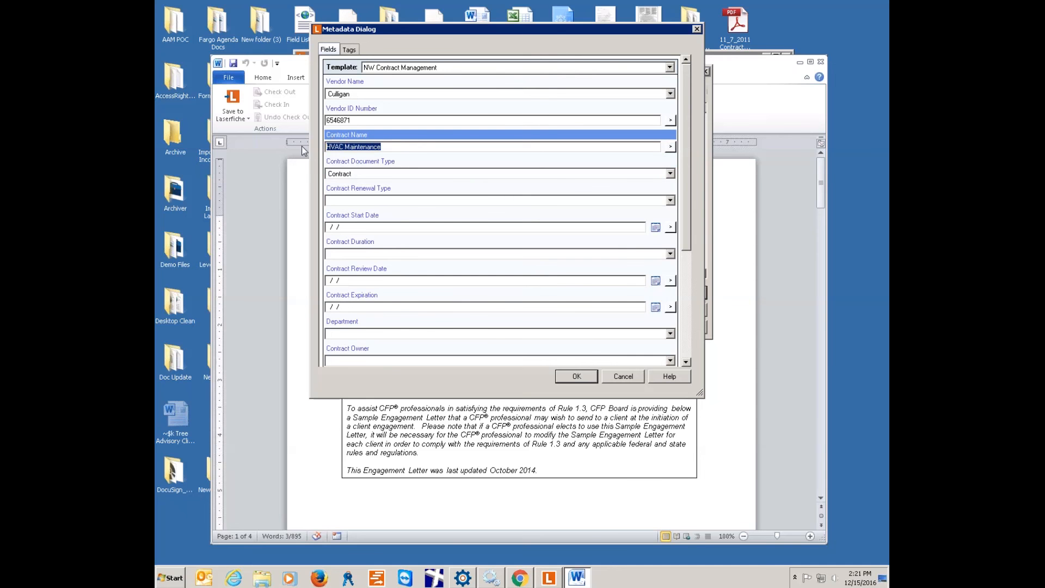
# - Set the contract renewal type to Requires Review and the contract start date to 12/15/2016
pyautogui.click(359, 201)
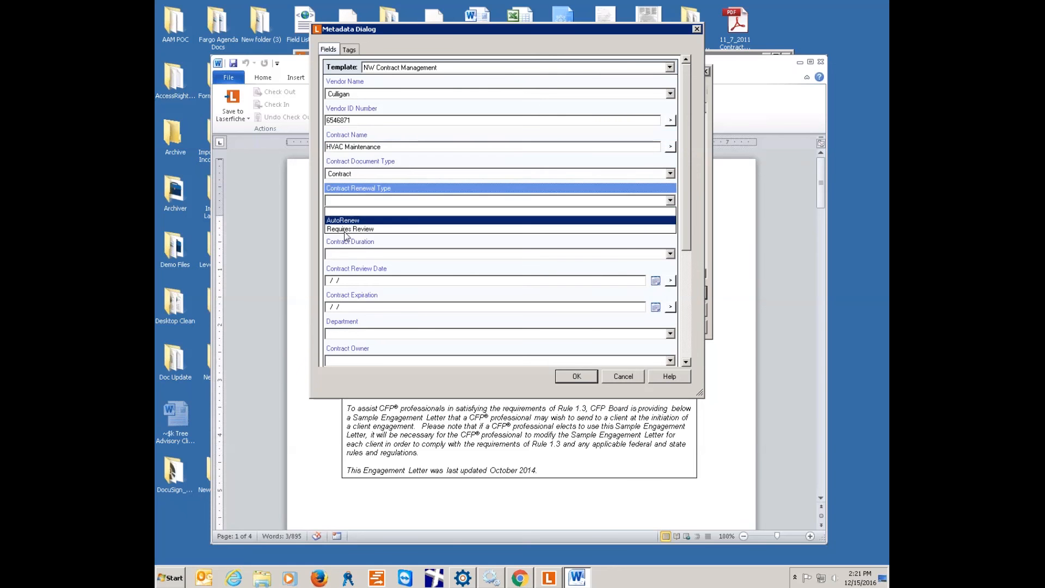
pyautogui.click(349, 229)
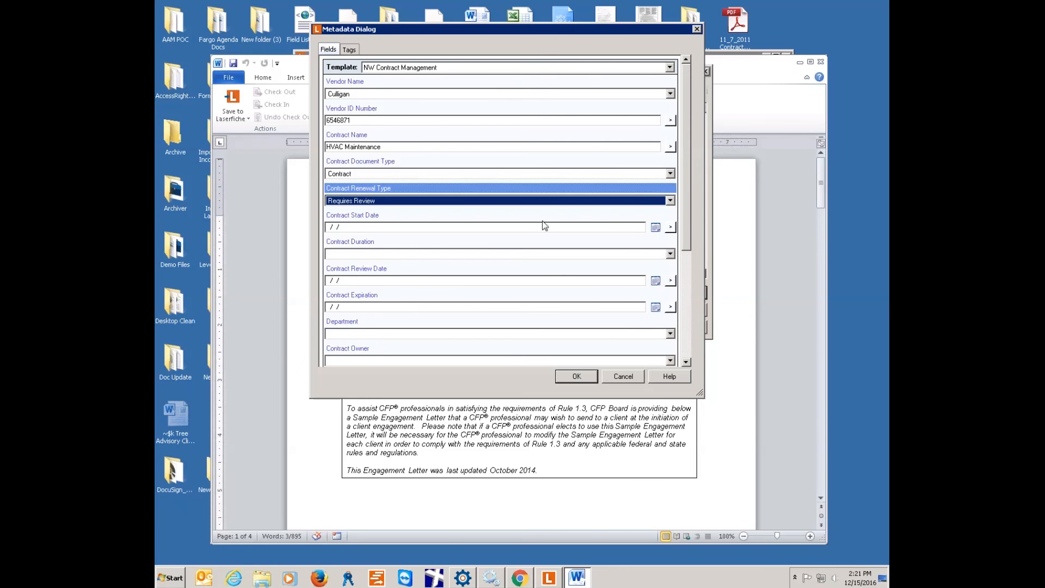
pyautogui.click(655, 227)
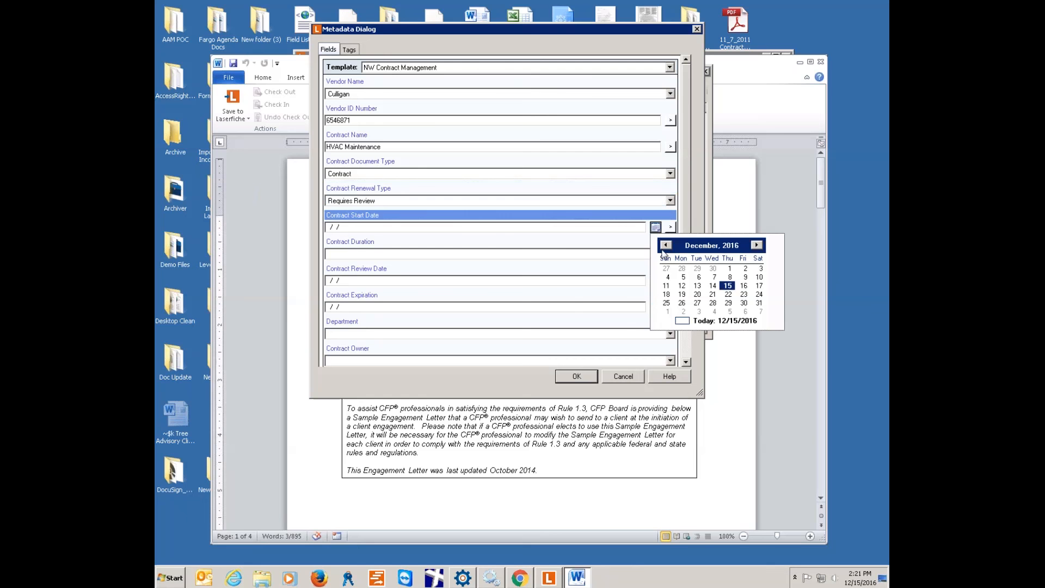
pyautogui.click(727, 285)
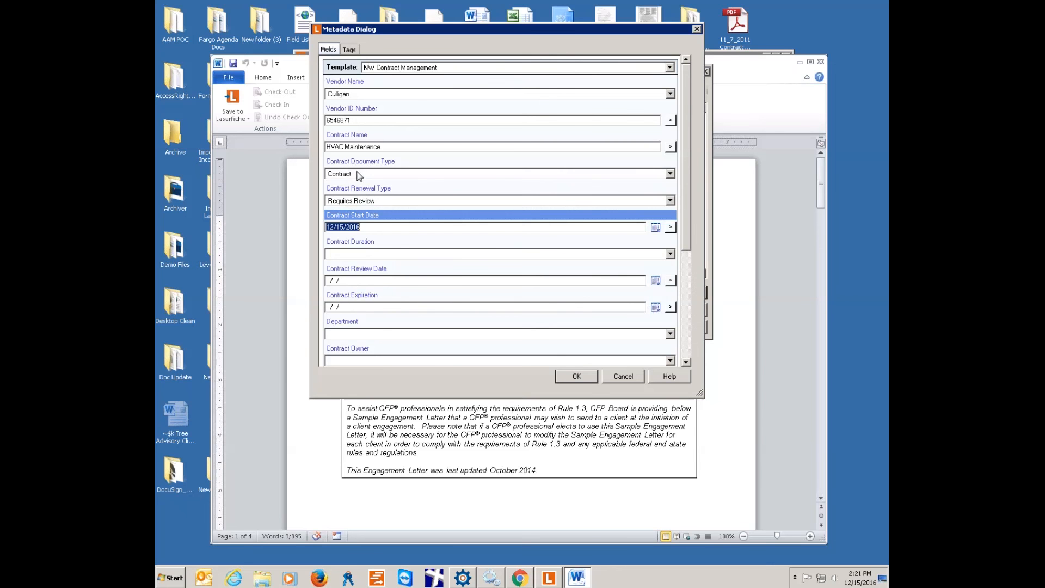
# - Set the contract duration to 1 Year
pyautogui.click(366, 120)
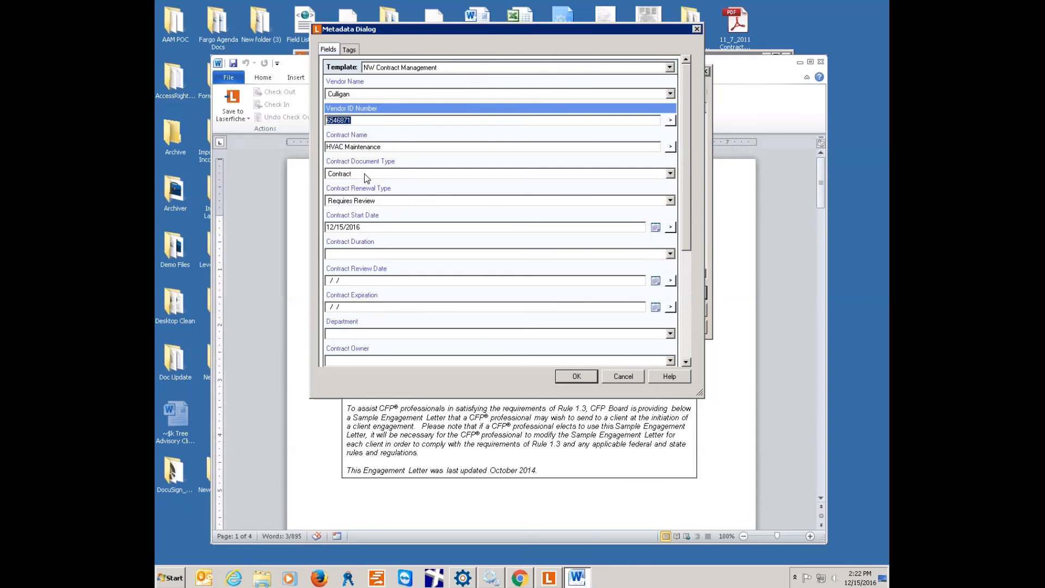
pyautogui.click(357, 120)
pyautogui.click(357, 254)
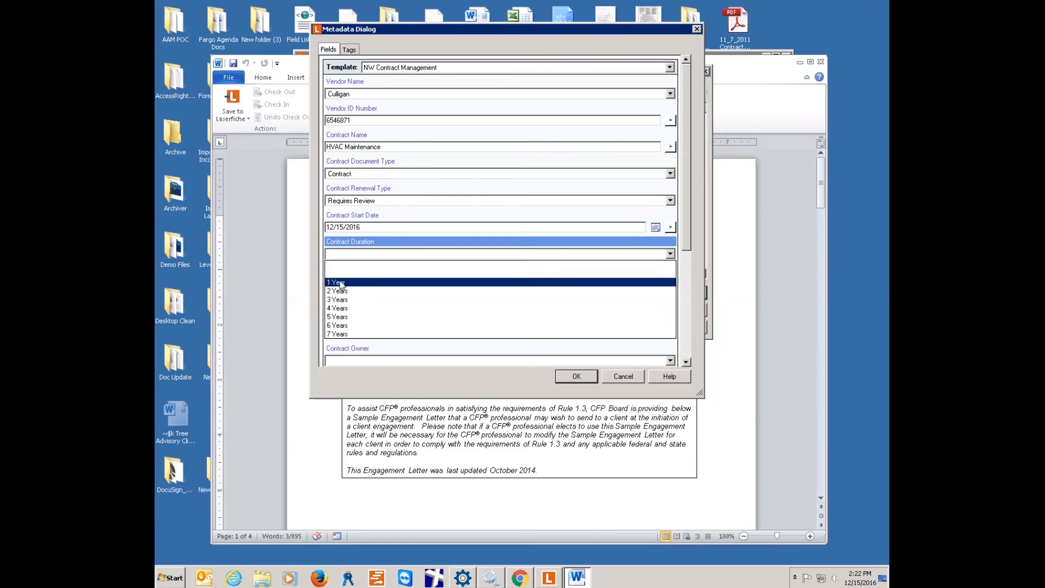
pyautogui.click(343, 280)
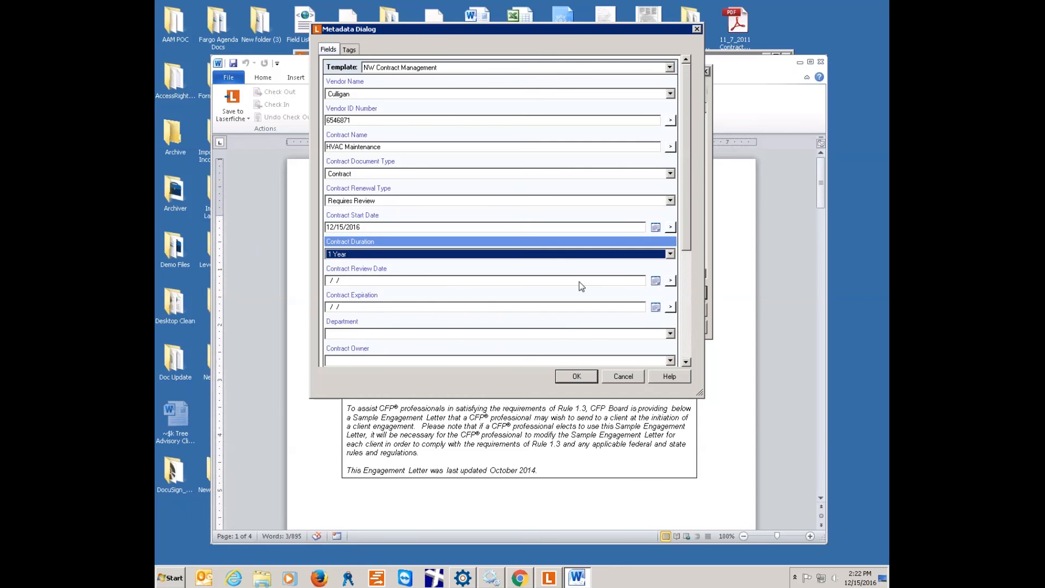
# - Set the department to Operations and choose the first listed e-mail address as the contract owner
pyautogui.moveTo(686, 236); pyautogui.dragTo(674, 292)
pyautogui.click(355, 243)
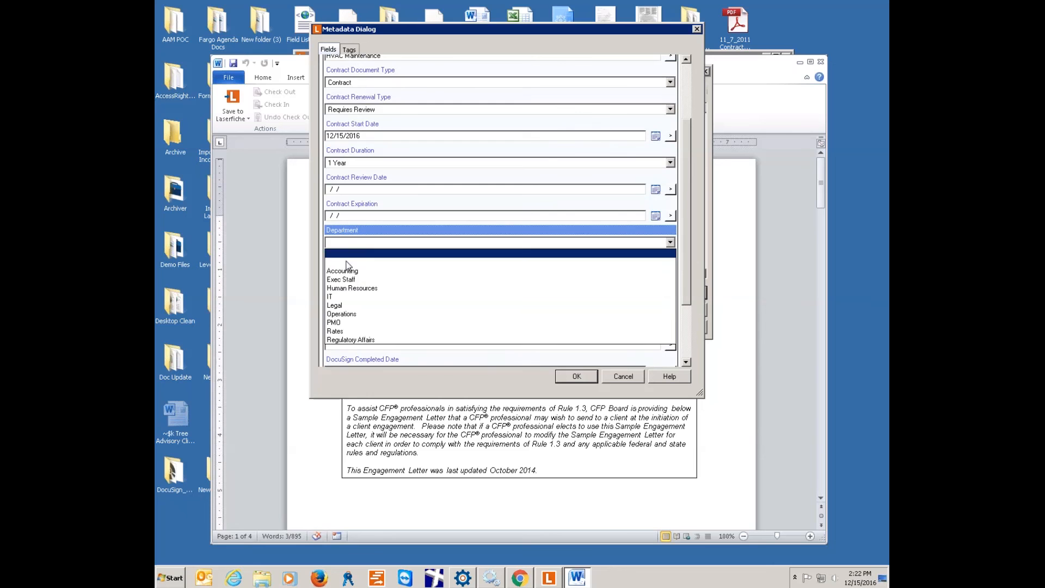
pyautogui.click(342, 314)
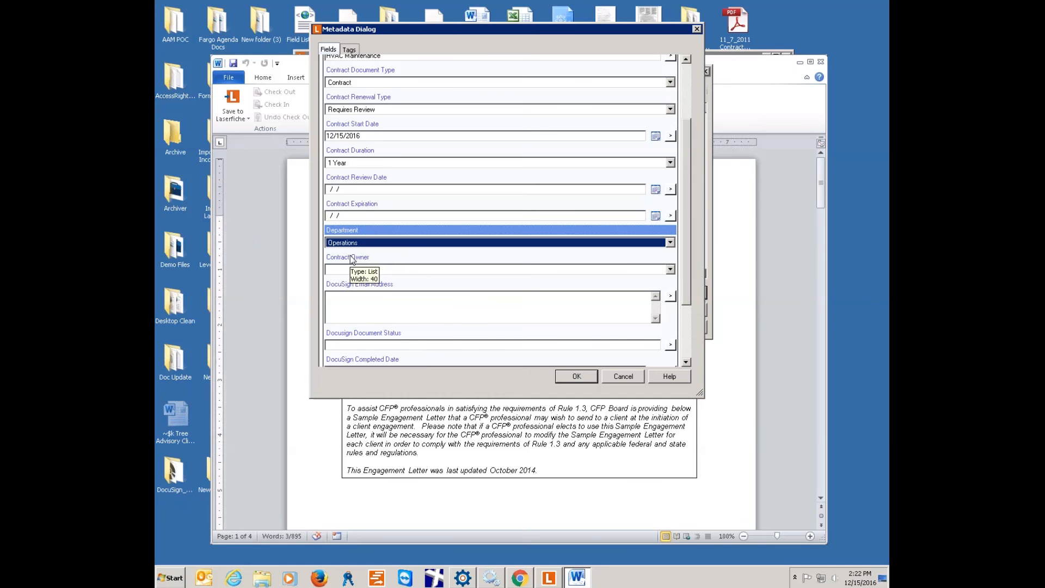
pyautogui.click(346, 272)
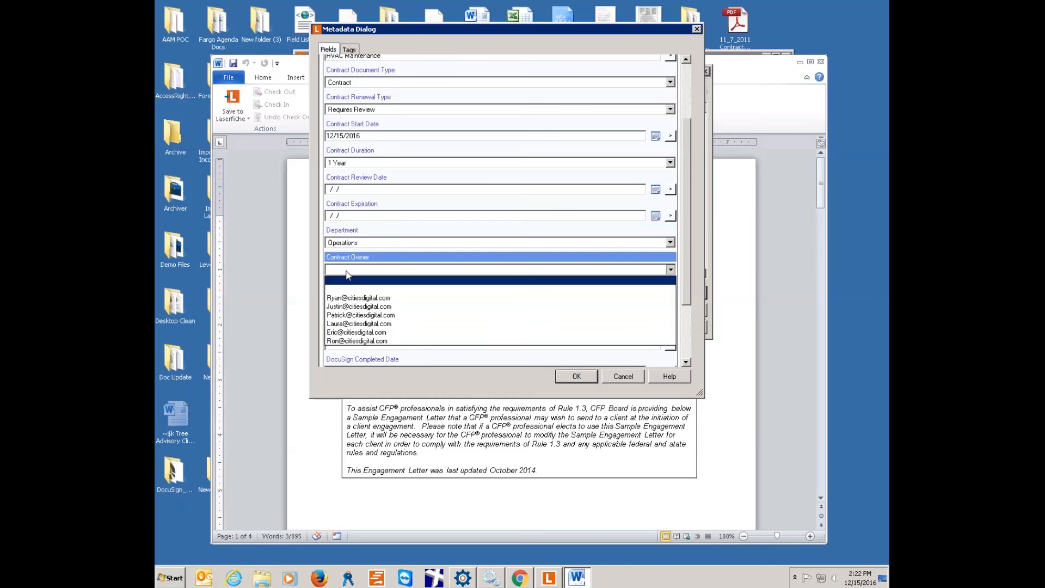
pyautogui.click(348, 298)
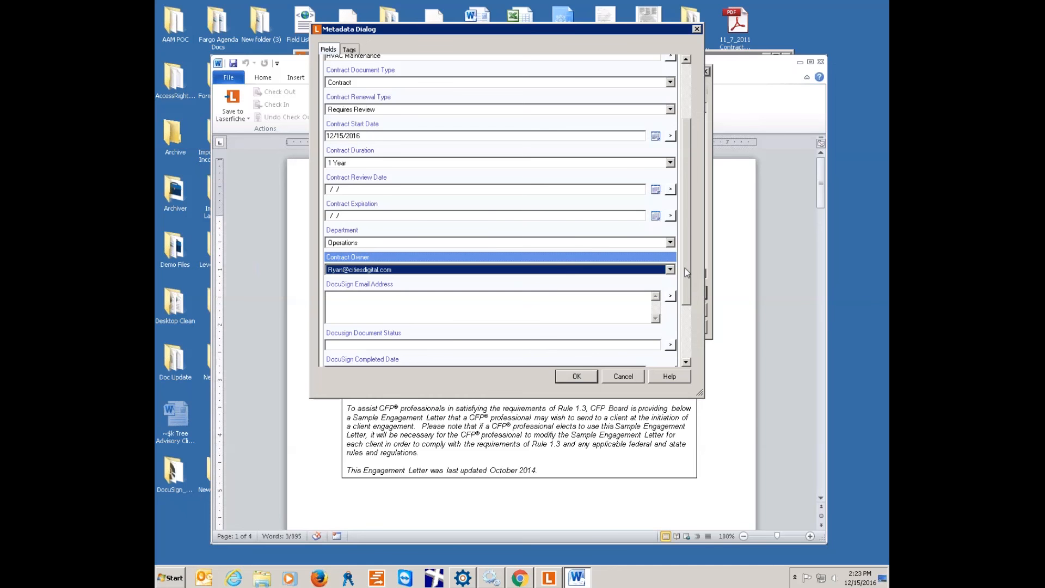
# - Confirm the metadata to store the document in the repository, and close the Word document
pyautogui.moveTo(684, 273); pyautogui.dragTo(686, 330)
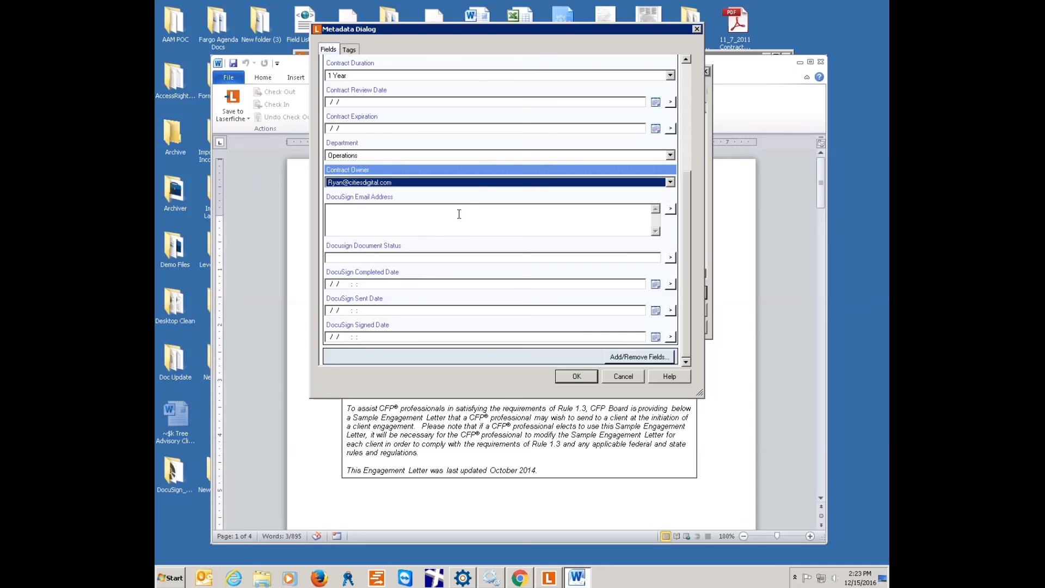
pyautogui.click(563, 378)
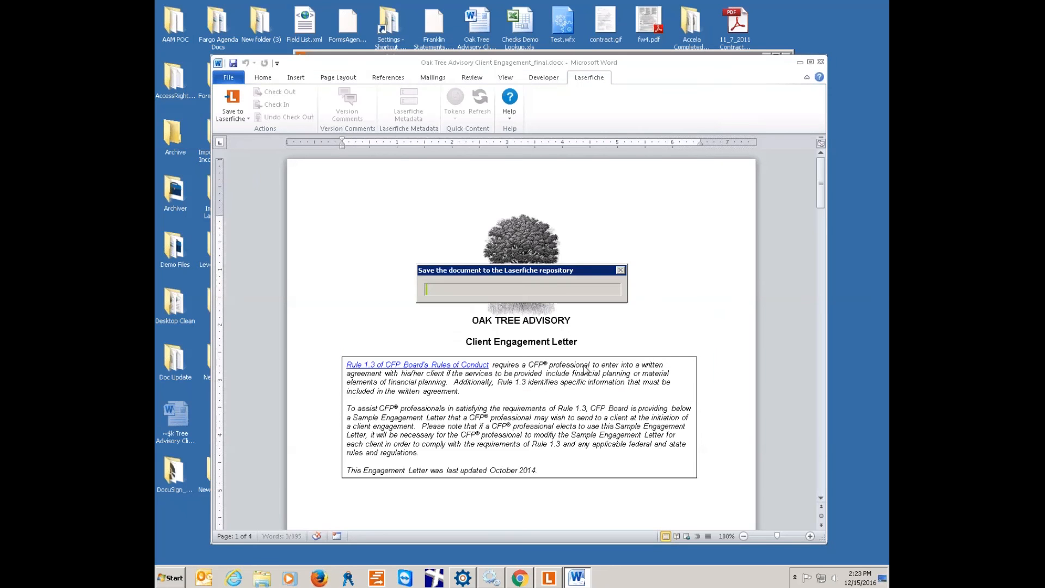
pyautogui.click(824, 64)
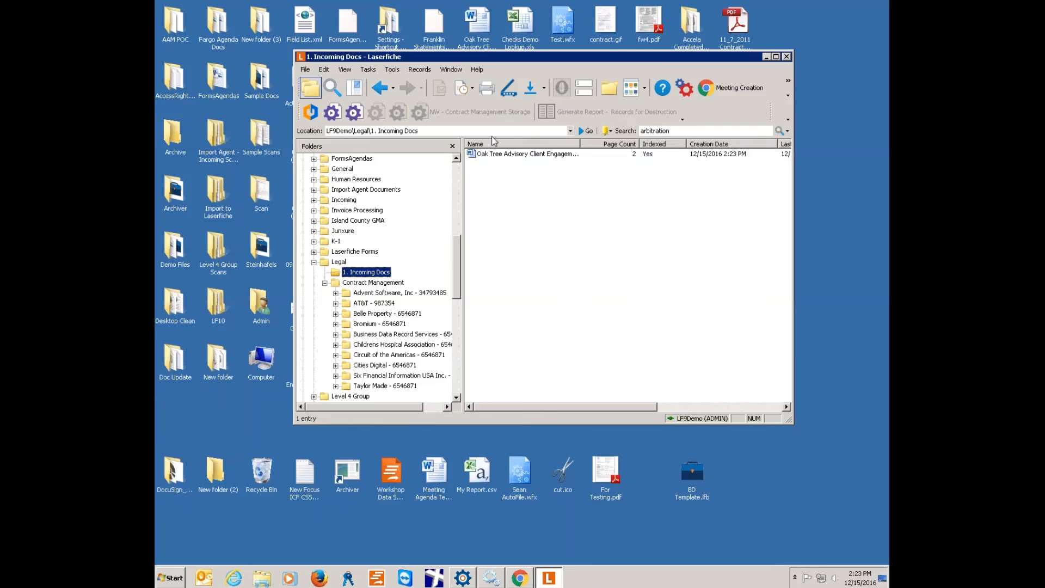
# - Run the NW - Contract Management Storage business process on the engagement letter in 1. Incoming Docs
pyautogui.click(519, 154)
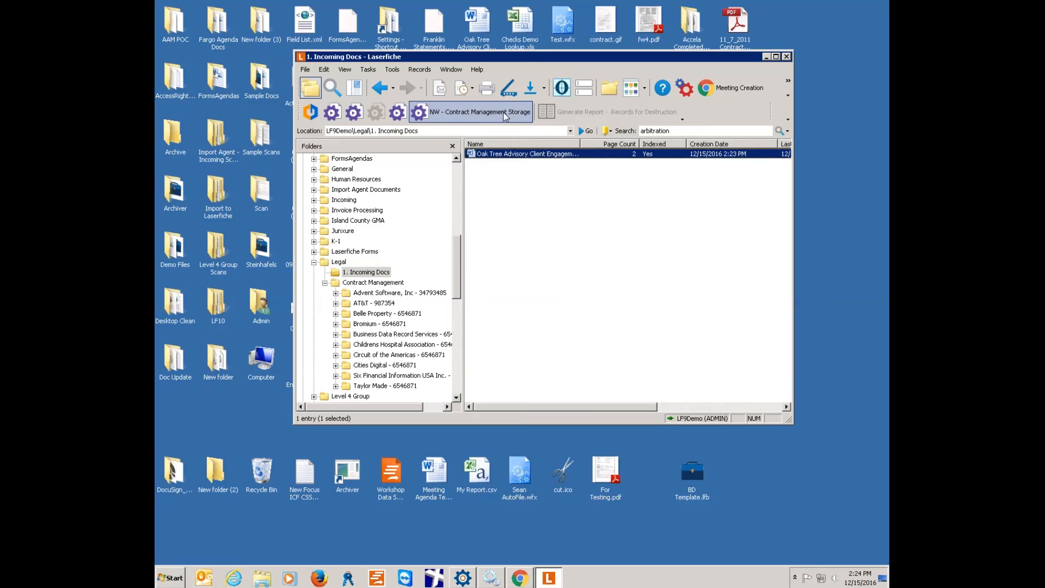
pyautogui.click(505, 113)
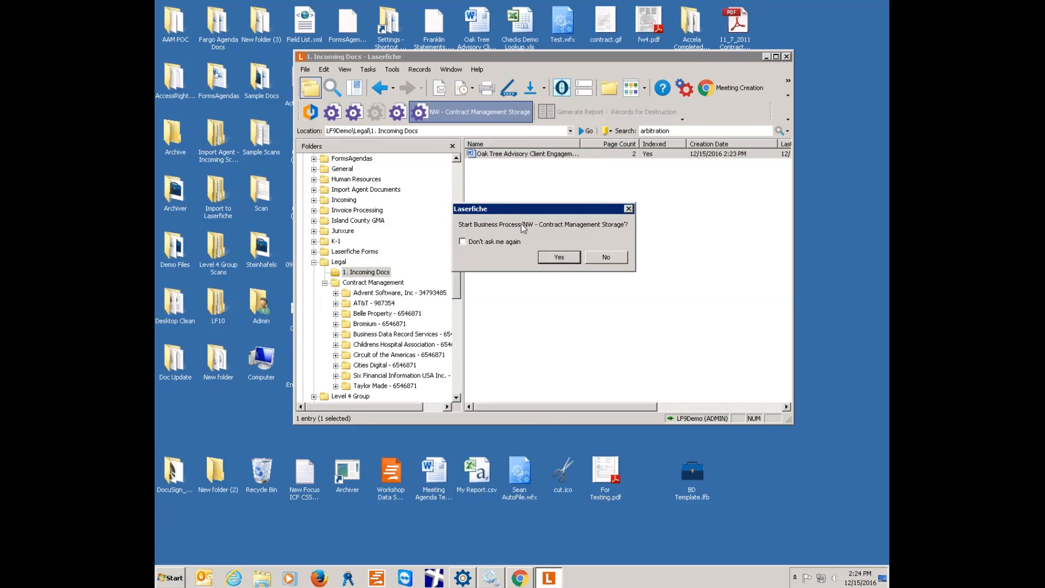
pyautogui.click(562, 259)
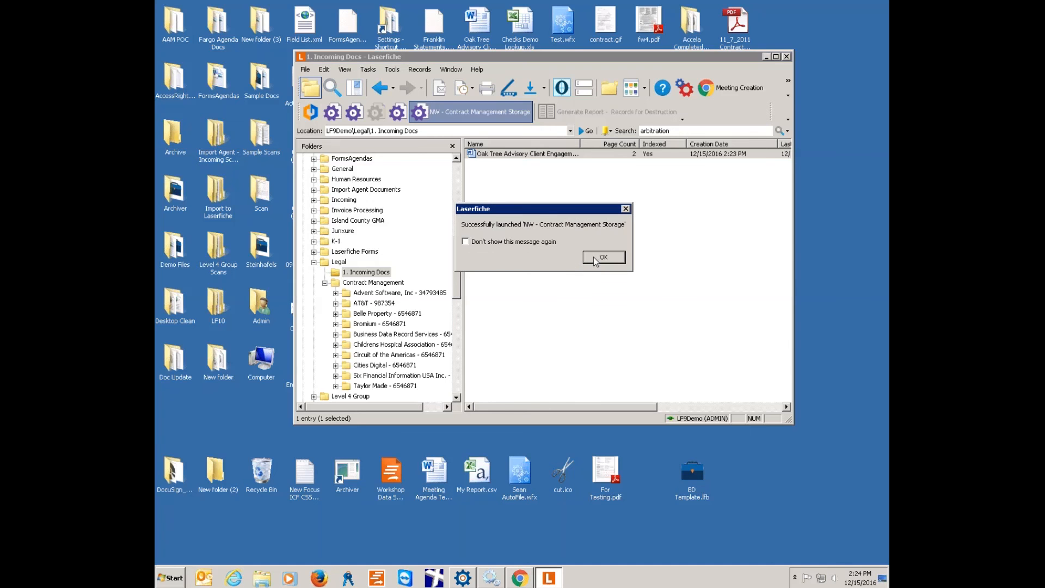
pyautogui.click(602, 258)
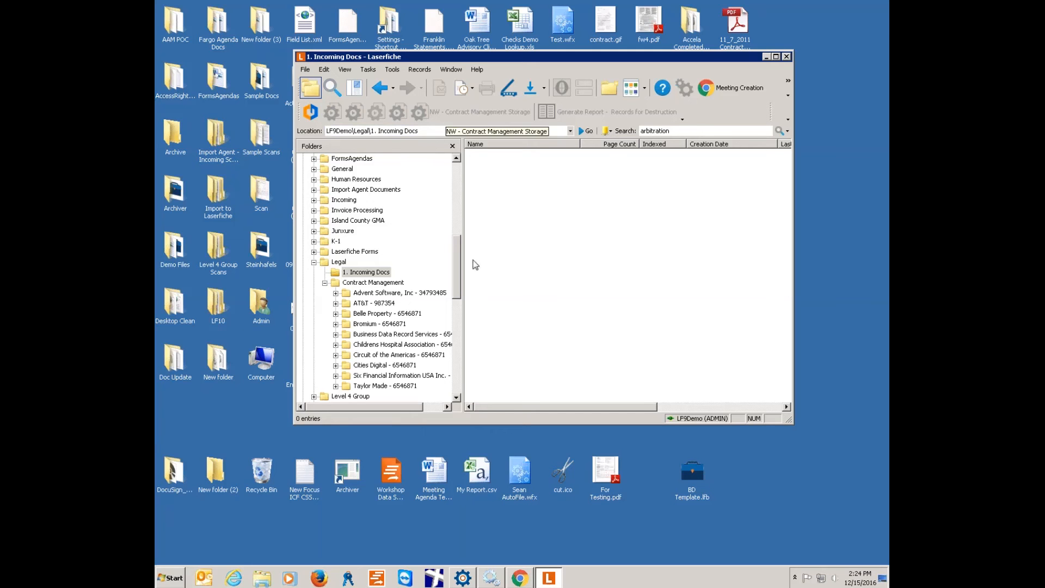
# - Open the Culligan vendor folder under Contract Management and select its HVAC Maintenance - 12/15/2016 folder
pyautogui.click(377, 282)
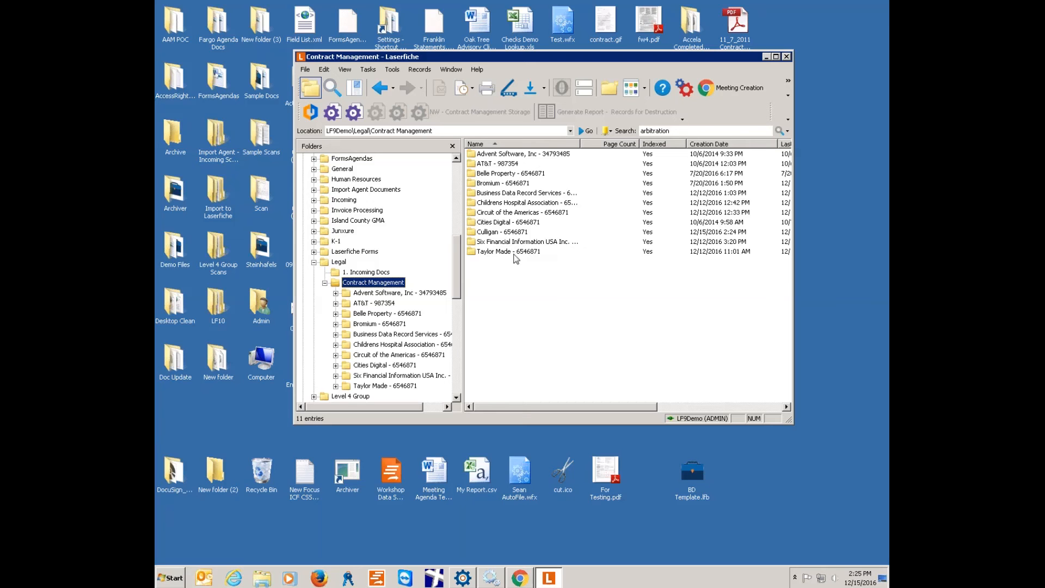
pyautogui.click(508, 233)
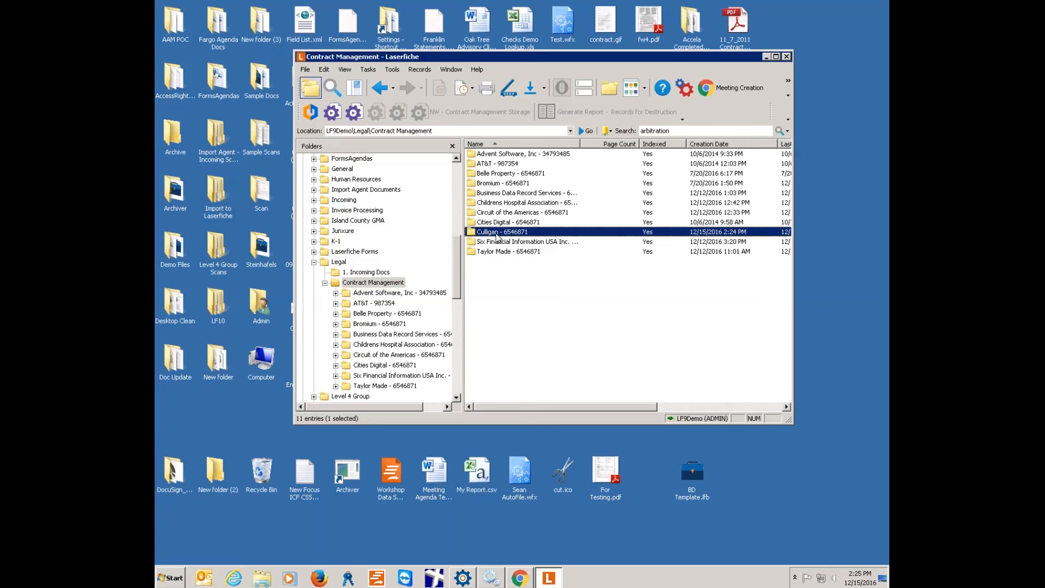
pyautogui.doubleClick(496, 233)
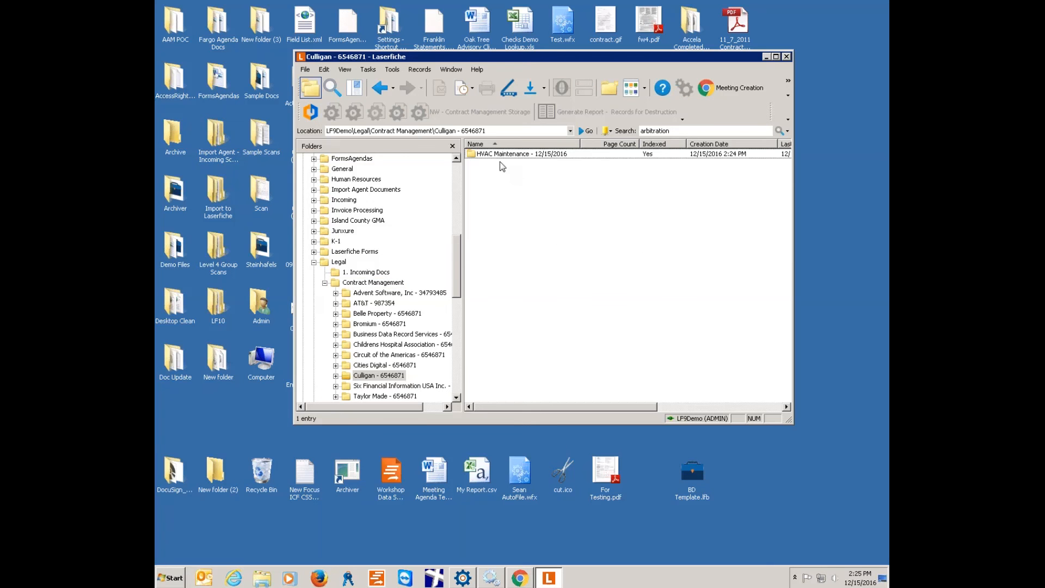
pyautogui.click(490, 157)
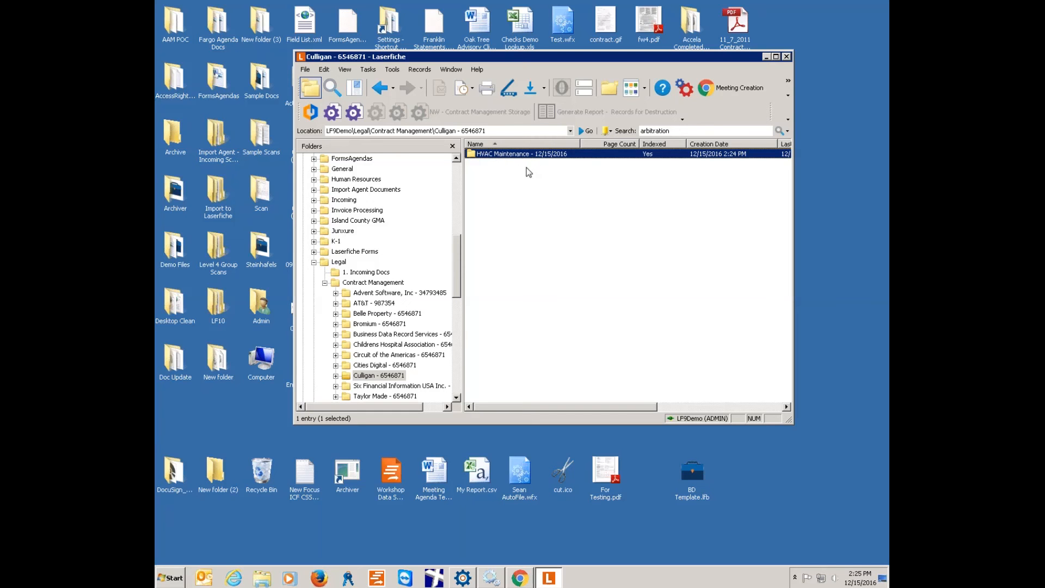
# - Open the HVAC Maintenance - 12/15/2016 folder and review all metadata fields of the Culligan contract in it, then close the metadata
pyautogui.doubleClick(542, 157)
pyautogui.click(539, 156)
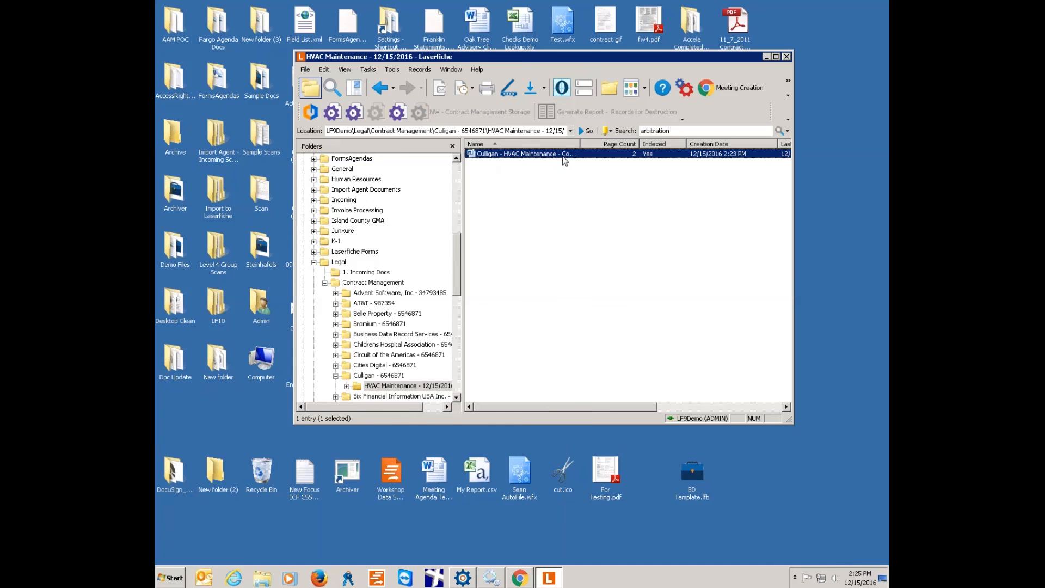
pyautogui.click(584, 91)
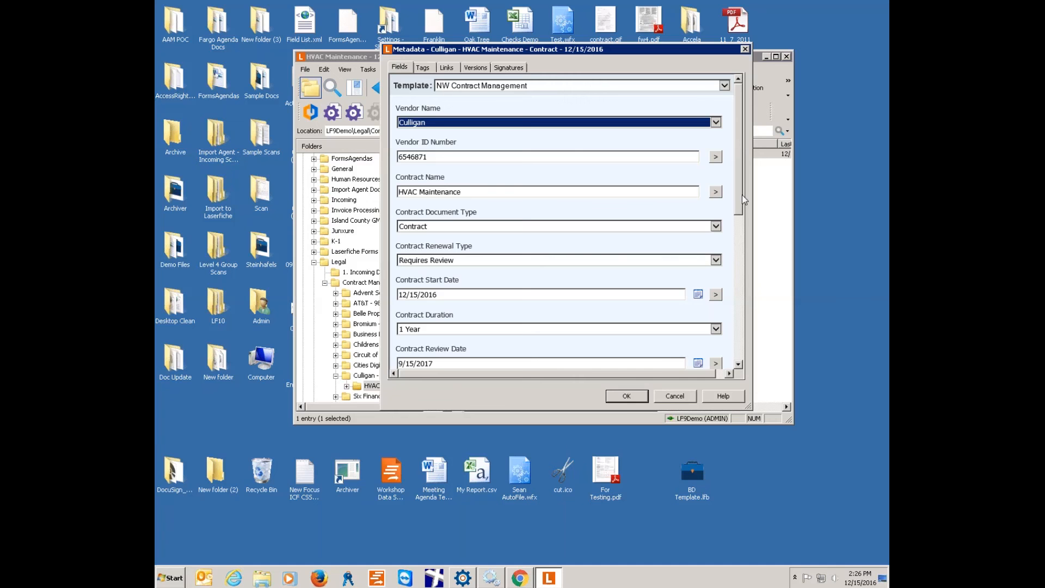
pyautogui.moveTo(742, 195); pyautogui.dragTo(749, 280)
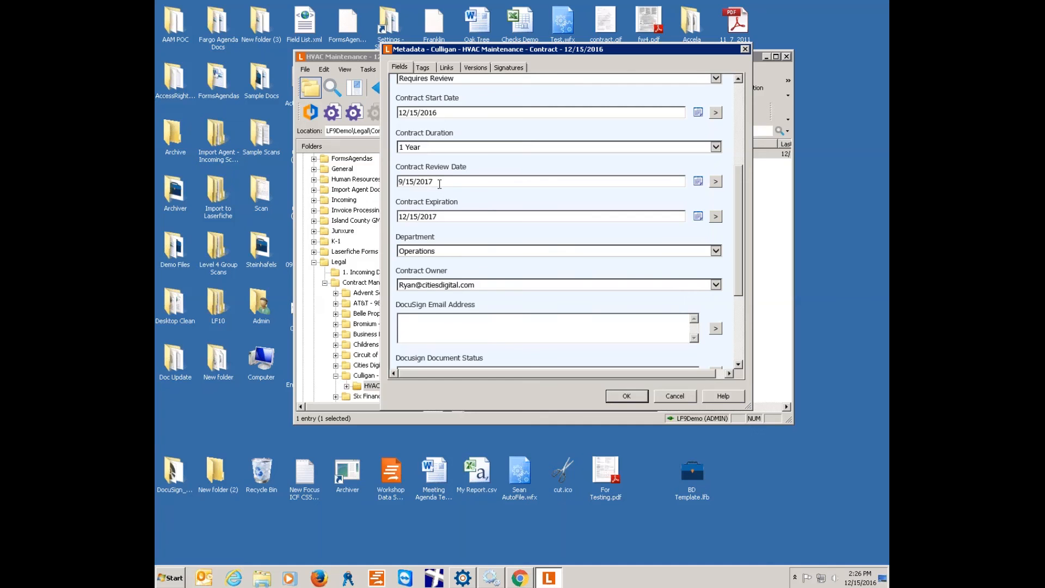
pyautogui.scroll(5, 488, 210)
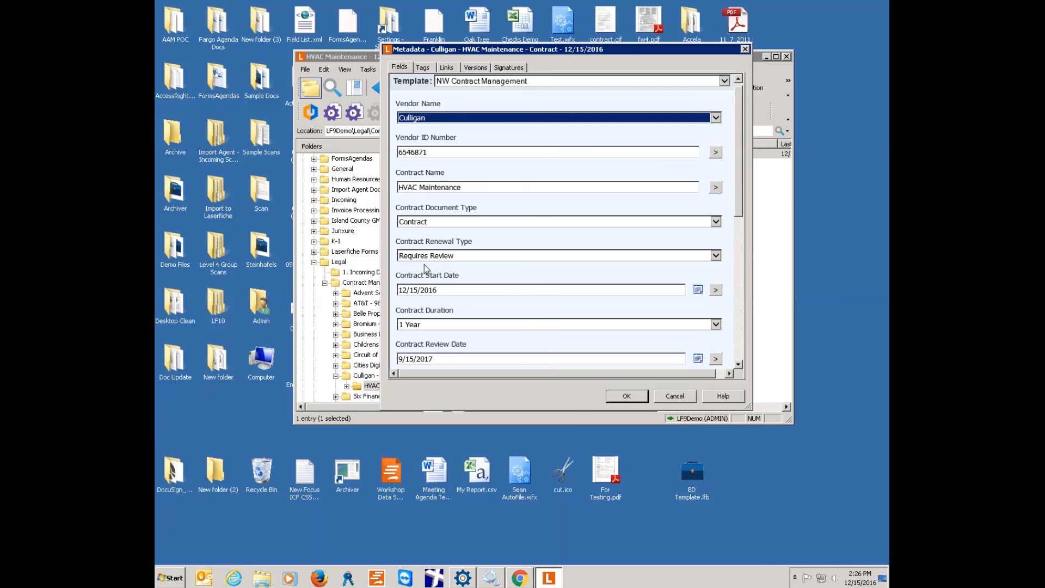
pyautogui.scroll(-5, 477, 311)
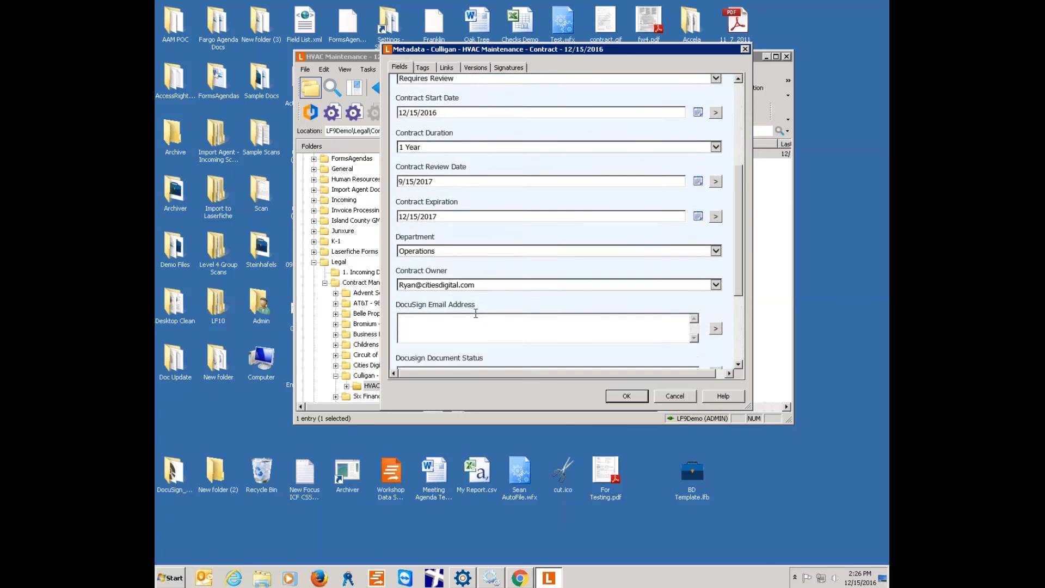
pyautogui.scroll(-2, 476, 313)
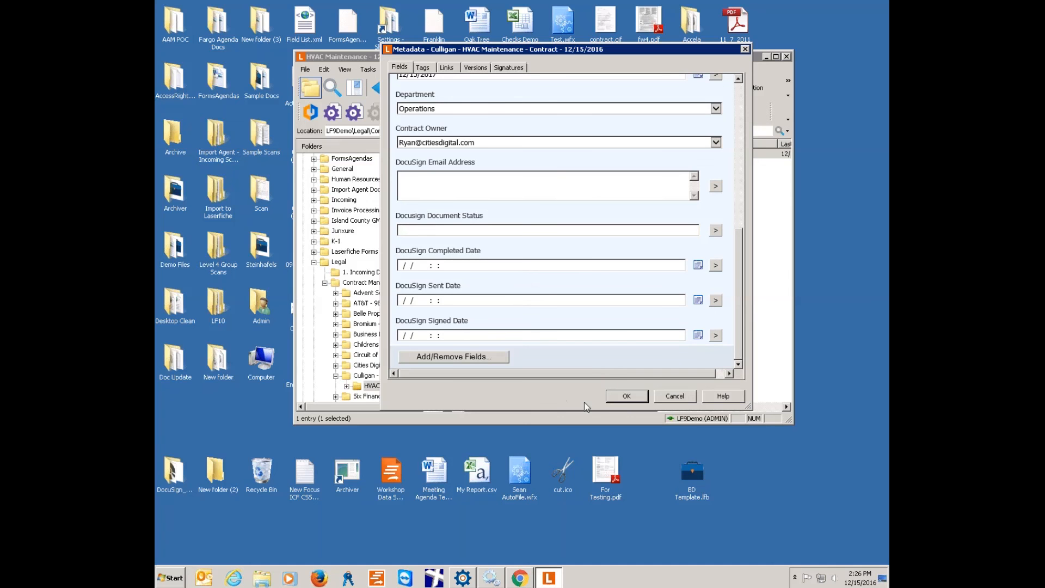
pyautogui.click(626, 396)
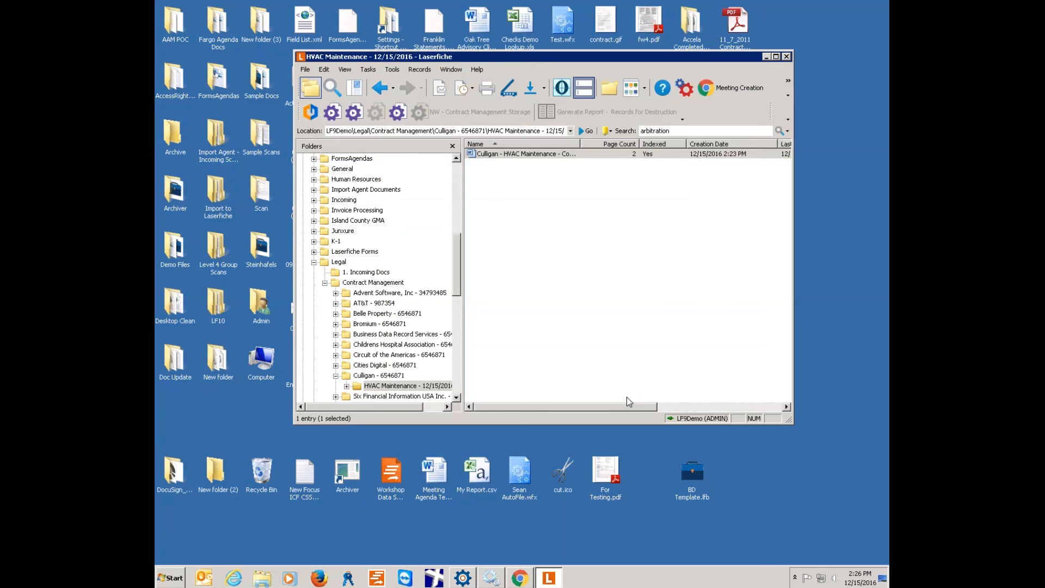
# - Open the Culligan contract in Word, view its Laserfiche metadata there without changing it, and close the document
pyautogui.doubleClick(519, 155)
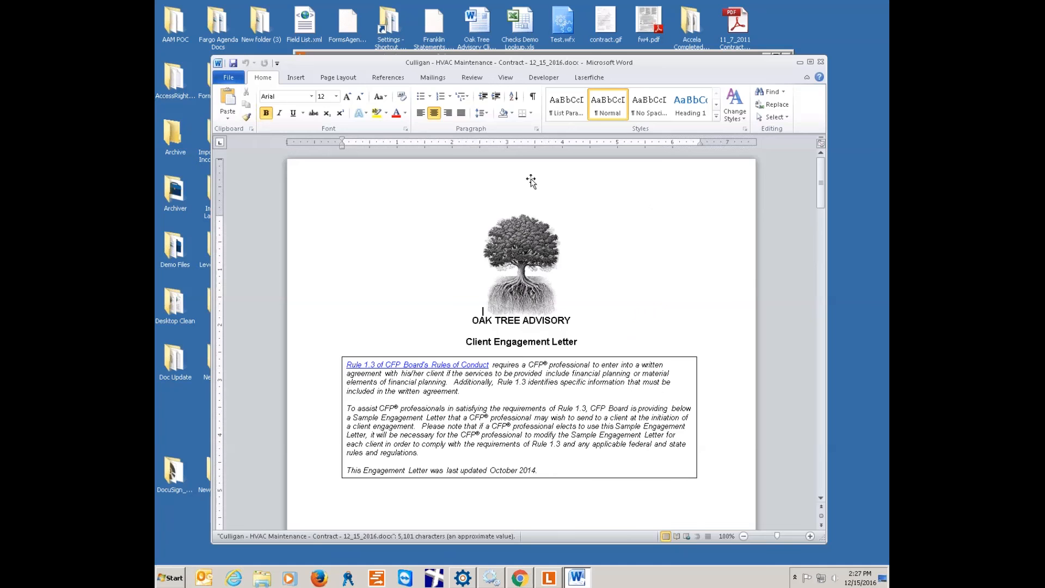
pyautogui.click(587, 79)
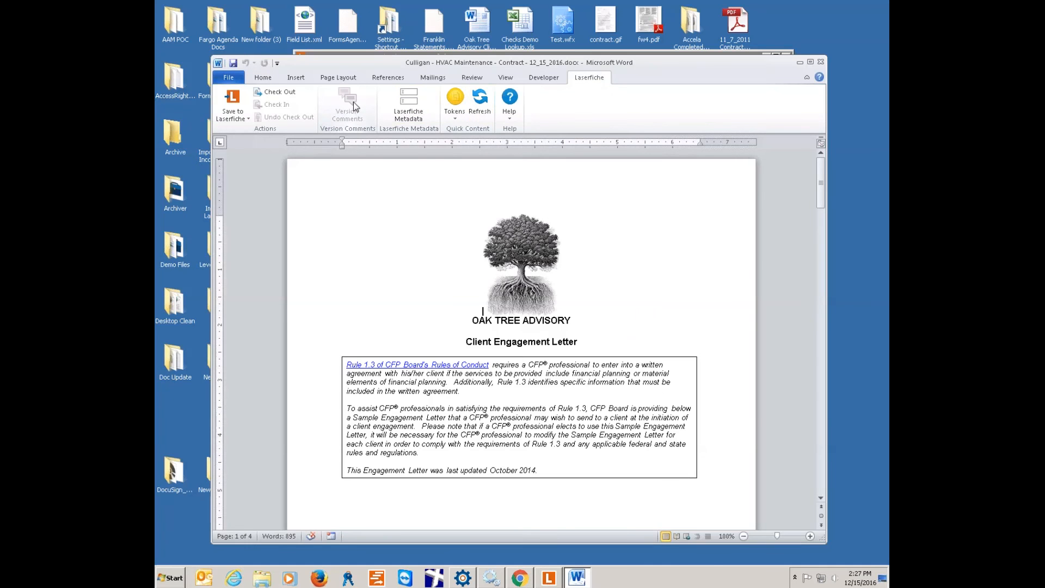
pyautogui.click(413, 103)
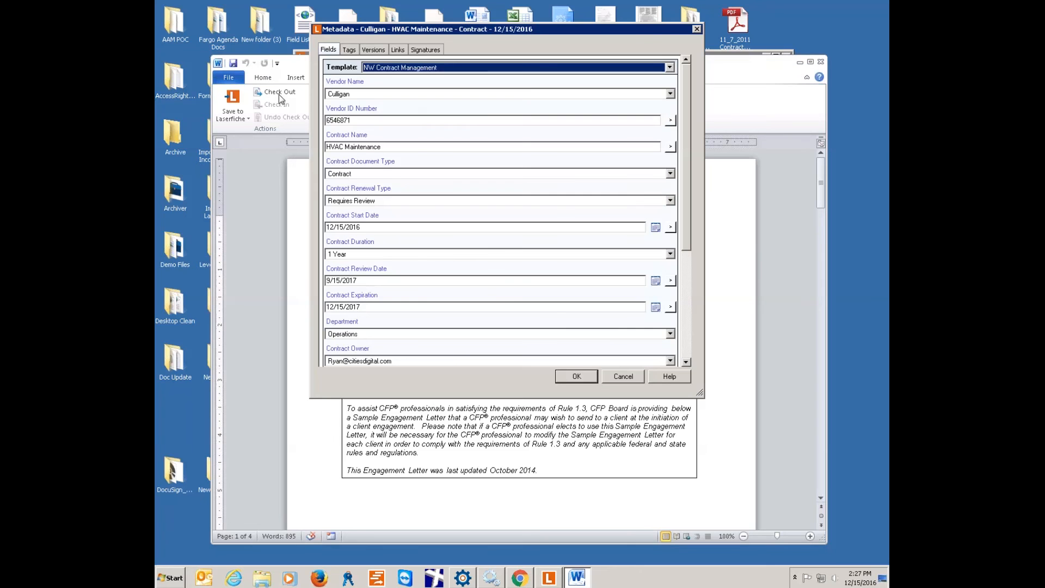
pyautogui.click(623, 376)
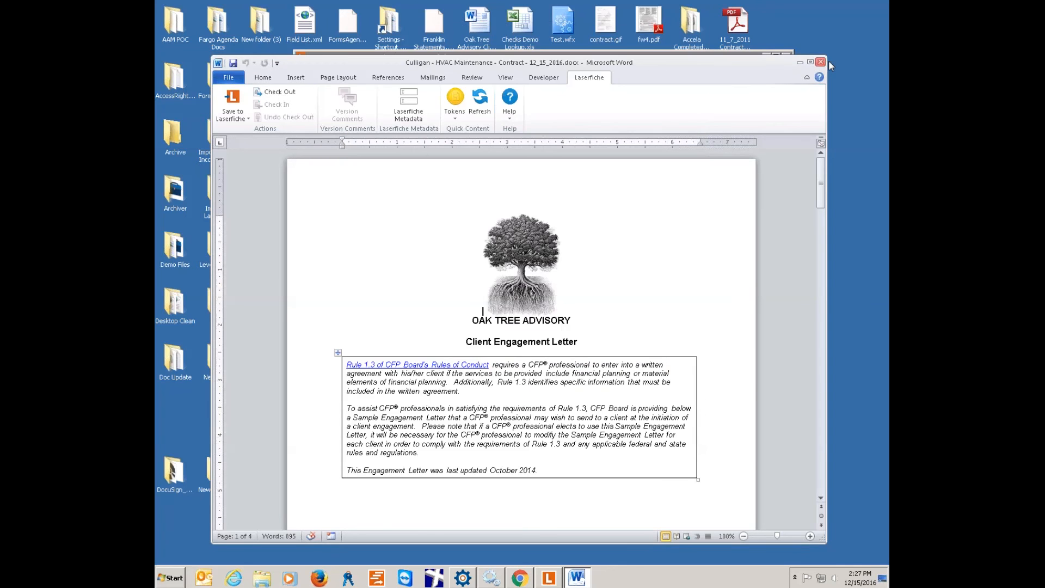
pyautogui.click(821, 63)
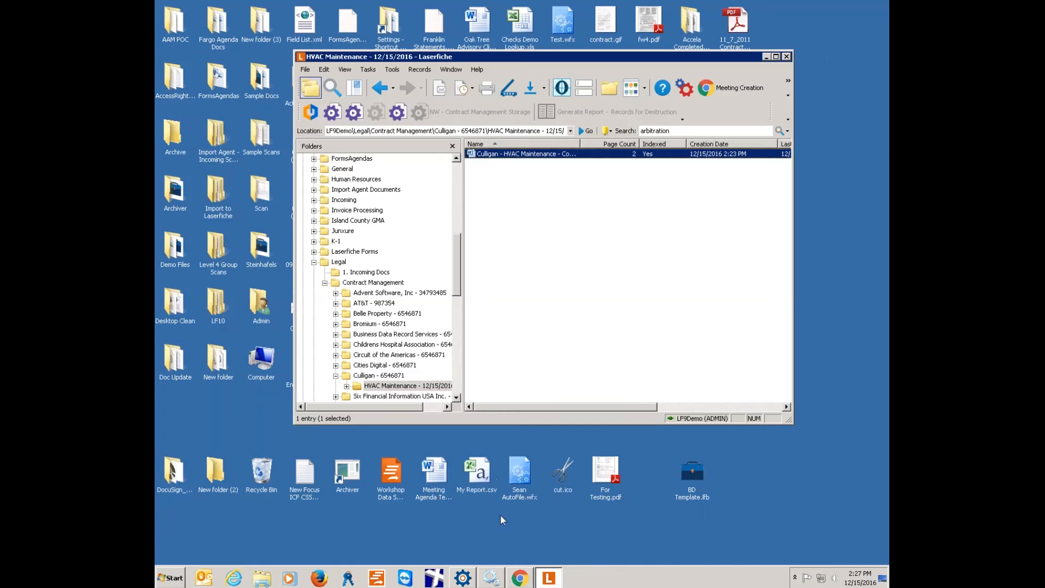
# - Switch to Workflow Designer and examine the NW - Contract Management Storage workflow, including the fields its RF activity retrieves
pyautogui.click(464, 575)
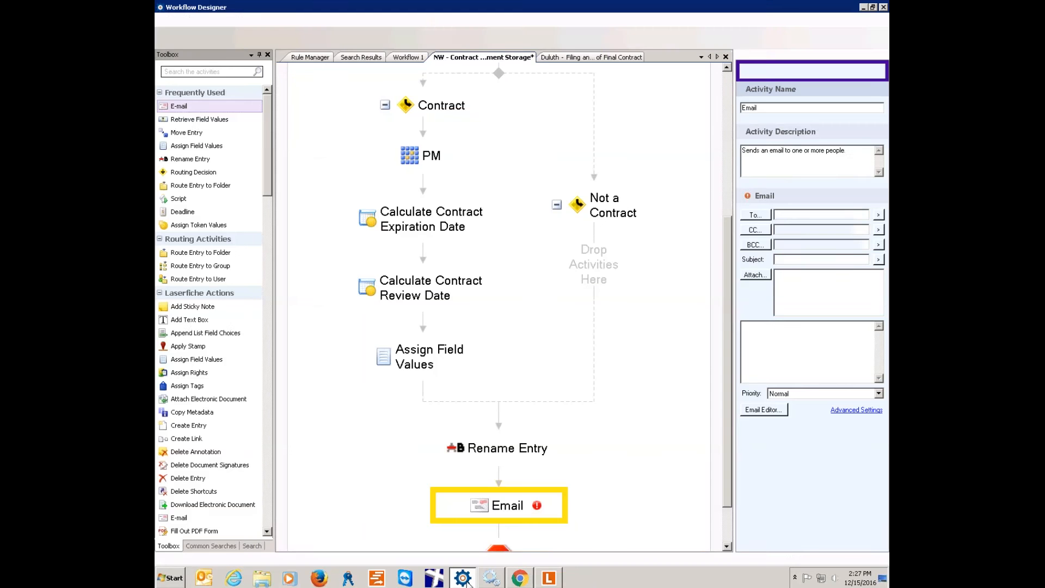
pyautogui.moveTo(729, 290); pyautogui.dragTo(732, 152)
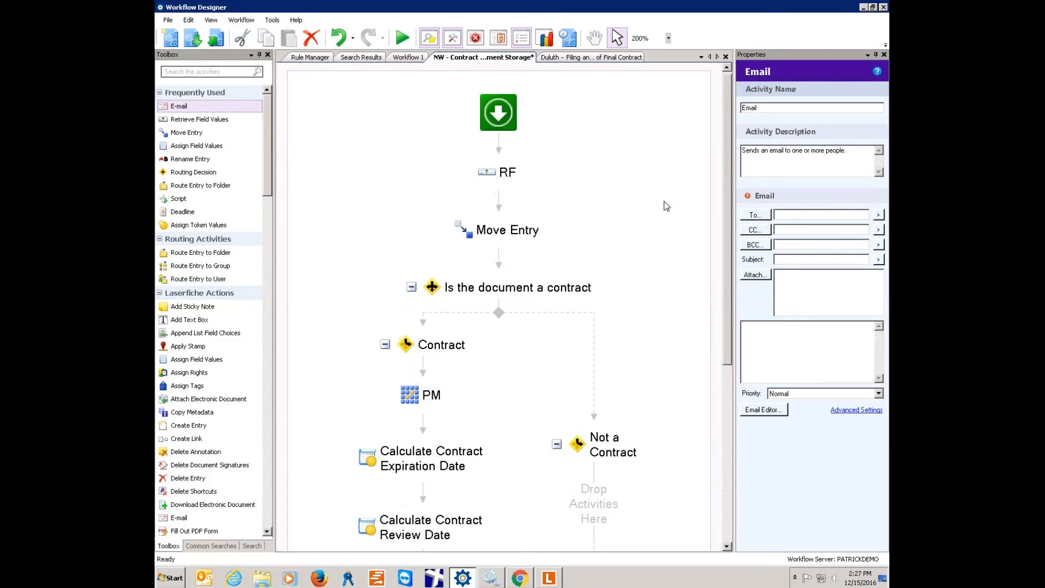
pyautogui.scroll(-2, 621, 231)
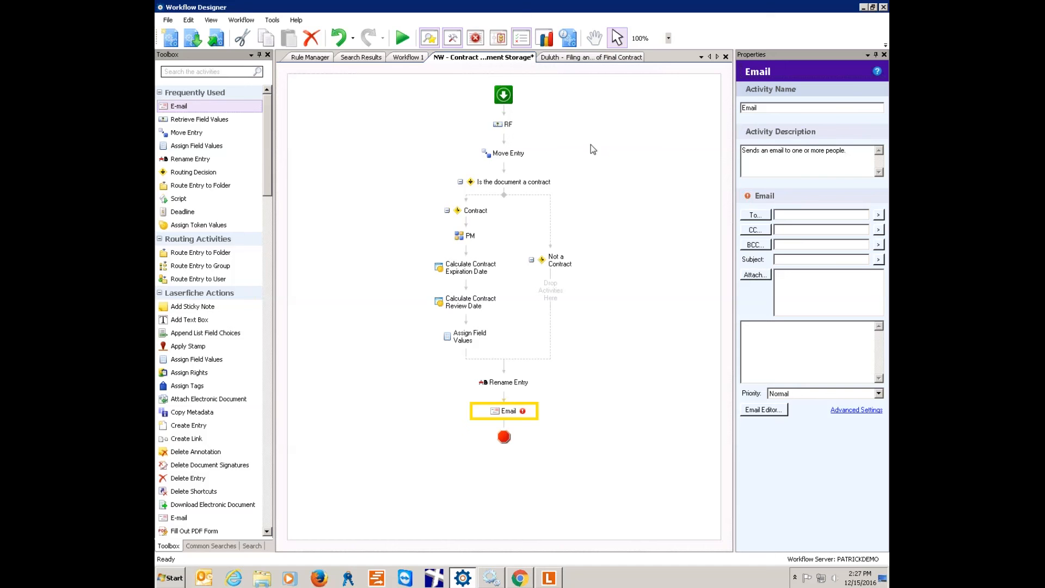
pyautogui.click(510, 130)
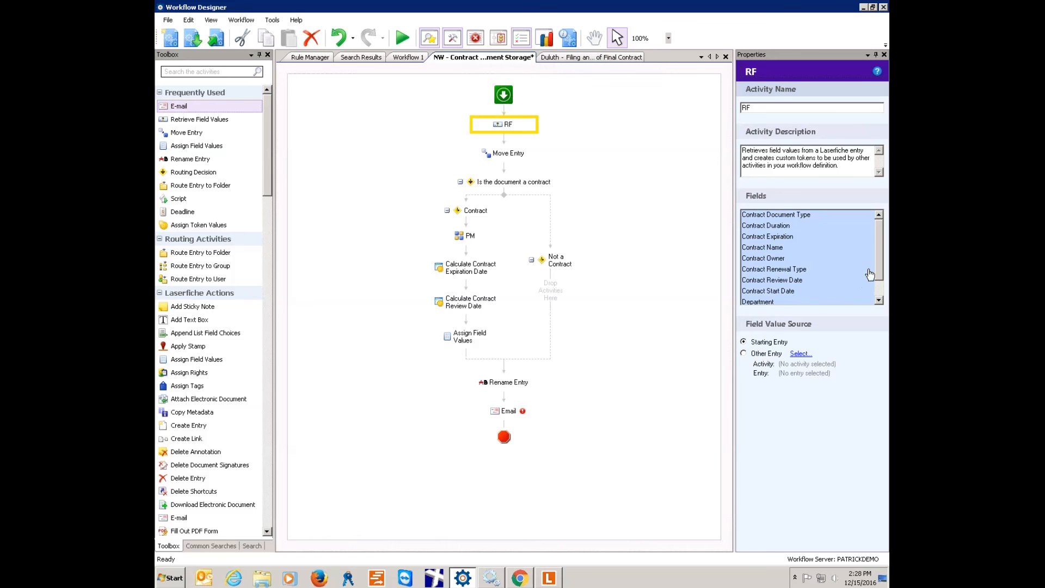
pyautogui.moveTo(880, 269); pyautogui.dragTo(880, 285)
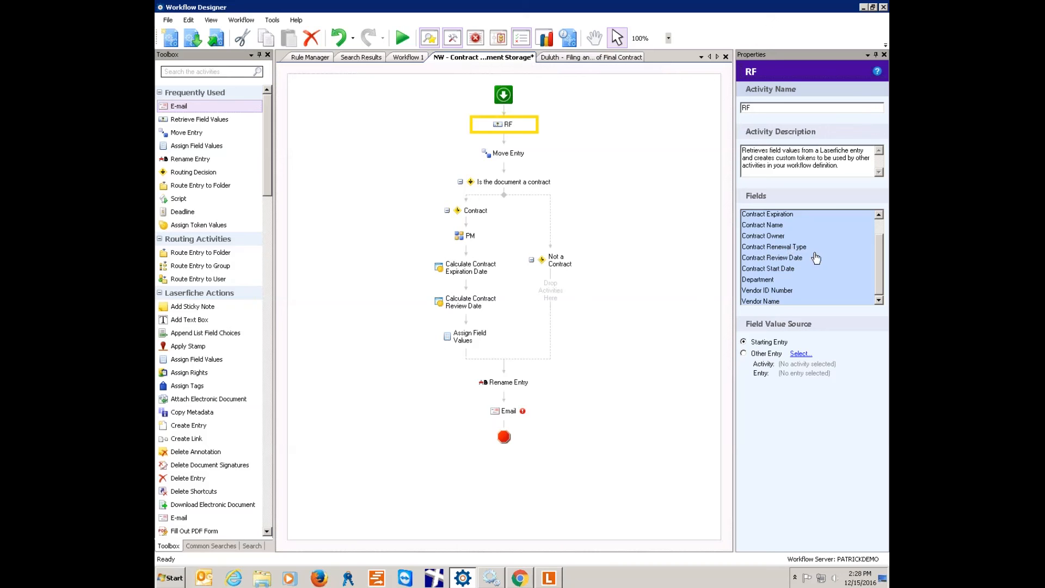
# - Inspect the settings of the Move Entry and Email activities and the workflow's own business process options
pyautogui.click(502, 156)
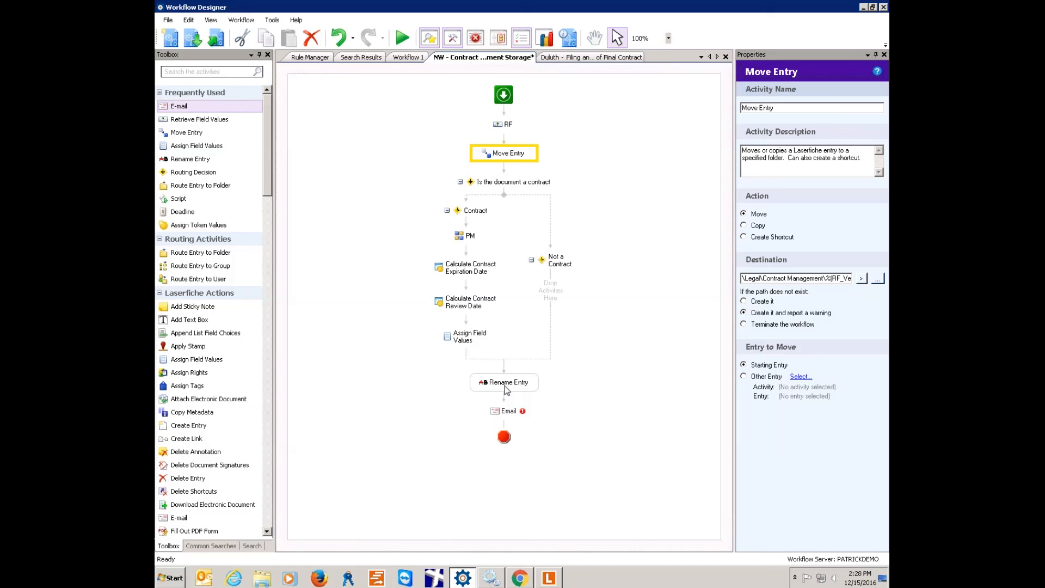
pyautogui.click(506, 415)
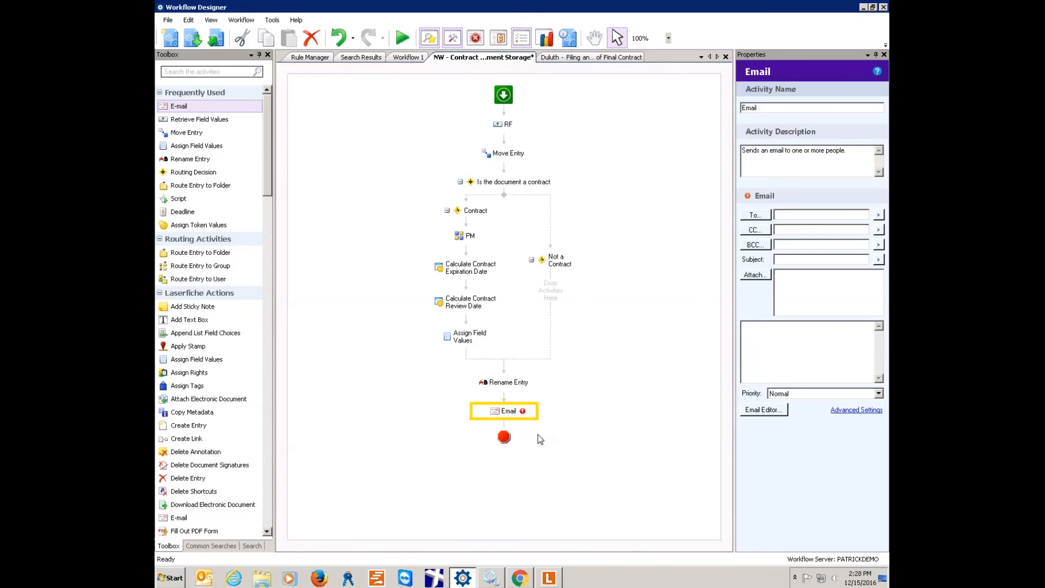
pyautogui.click(571, 389)
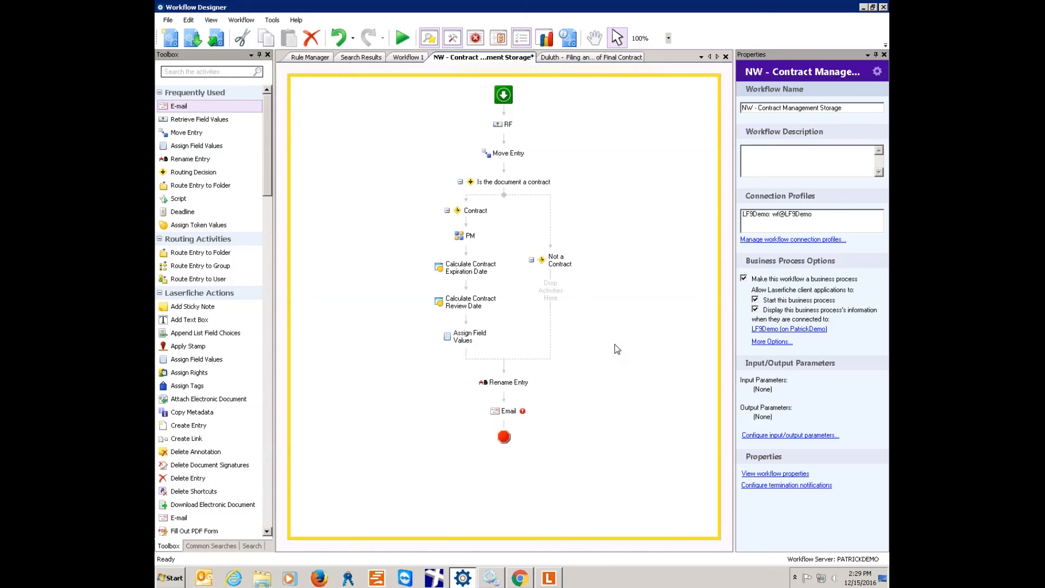
# - Return to the Laserfiche repository, collapse the Culligan folder, and look over the vendor folders under Contract Management
pyautogui.click(874, 7)
pyautogui.click(759, 8)
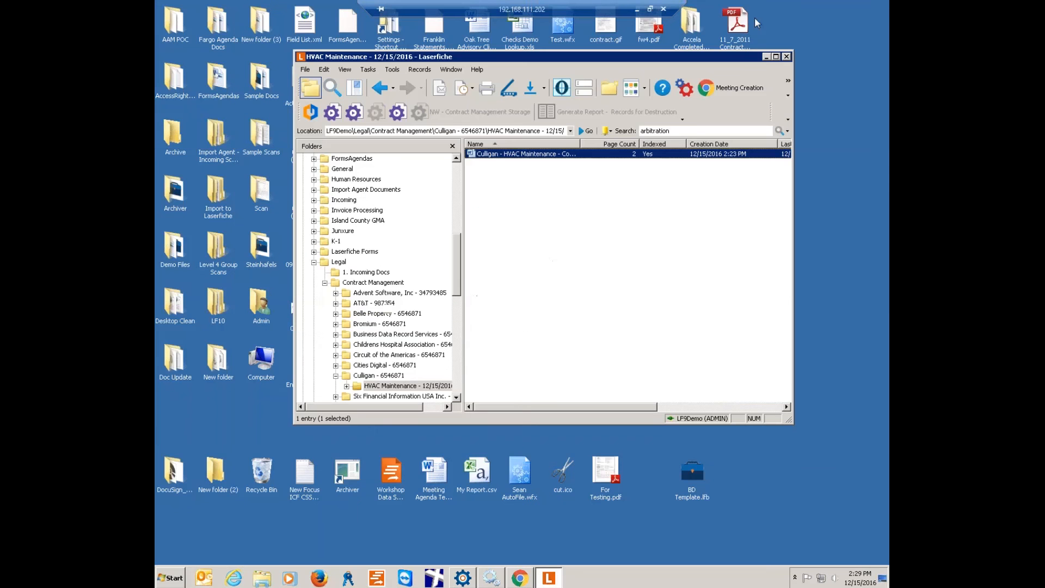
pyautogui.click(335, 375)
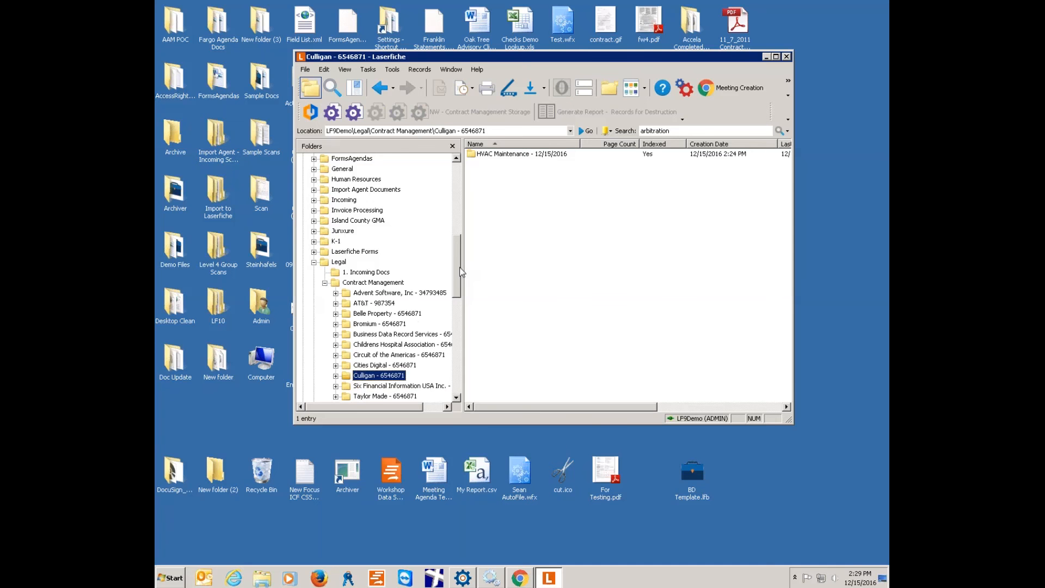
pyautogui.moveTo(453, 279); pyautogui.dragTo(454, 297)
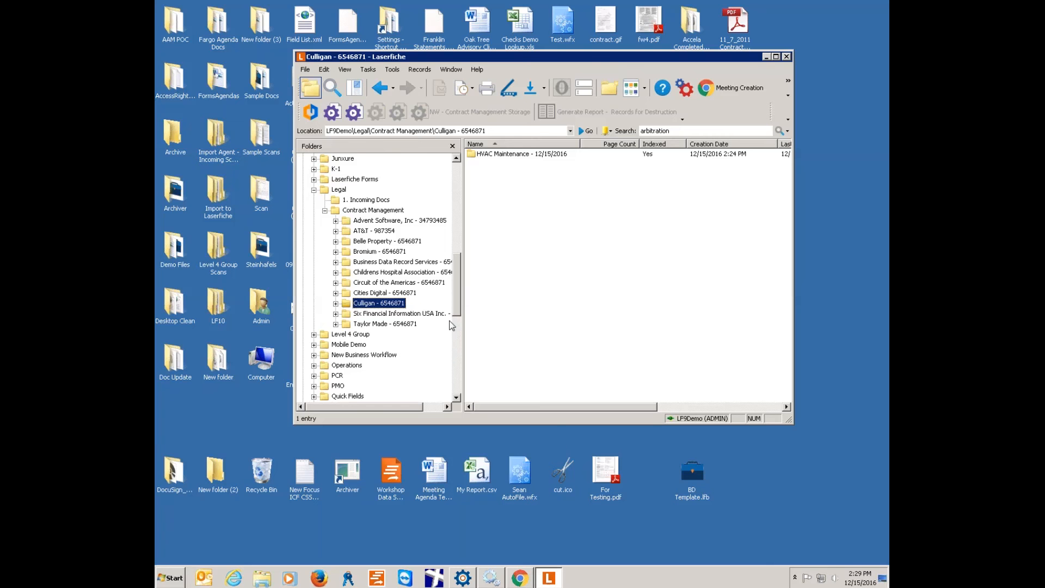
# - Bring Workflow Designer back and enlarge its window to fit the whole contract storage workflow
pyautogui.click(463, 577)
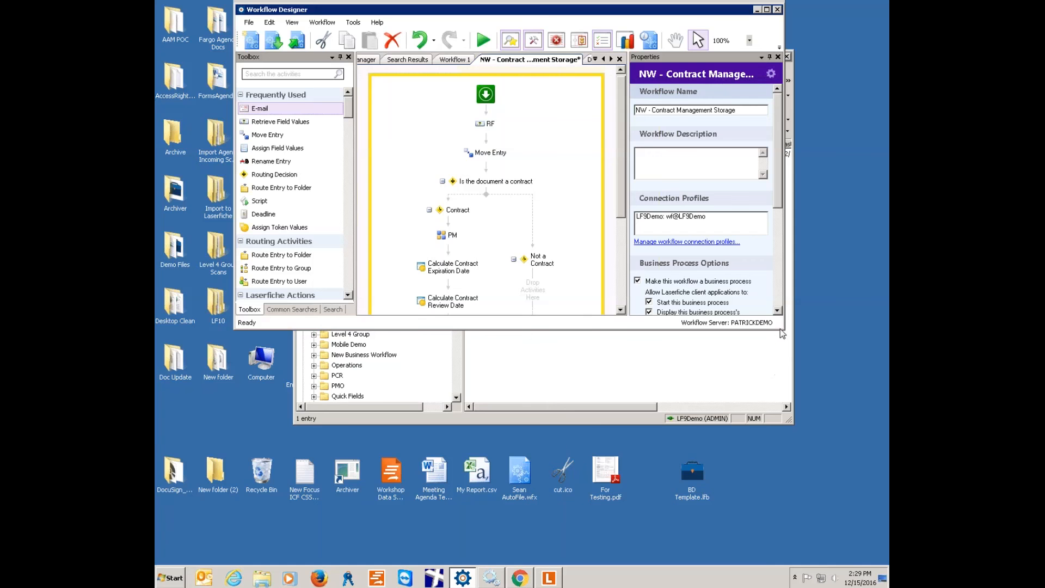
pyautogui.moveTo(786, 335); pyautogui.dragTo(840, 481)
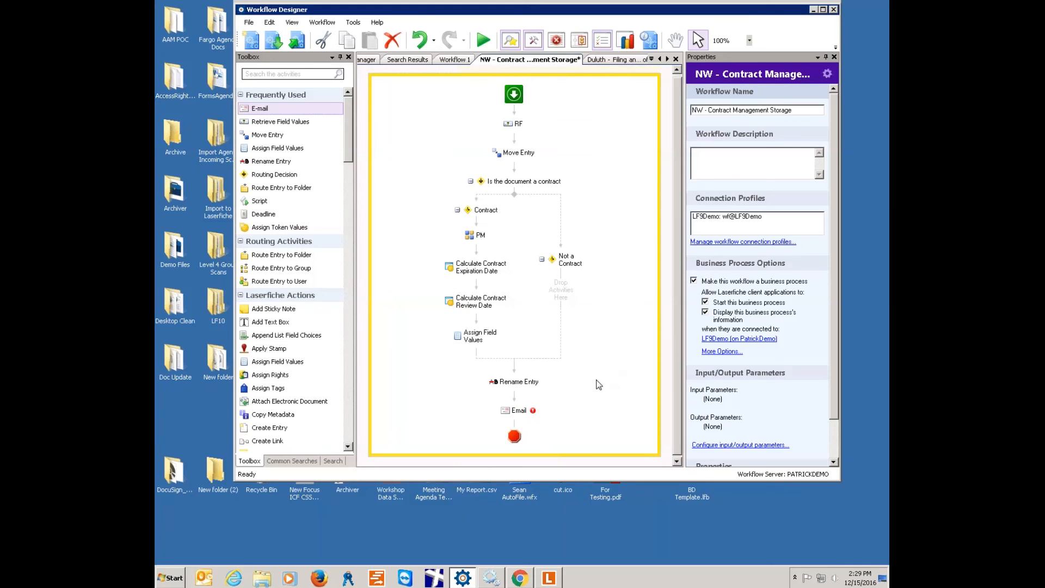